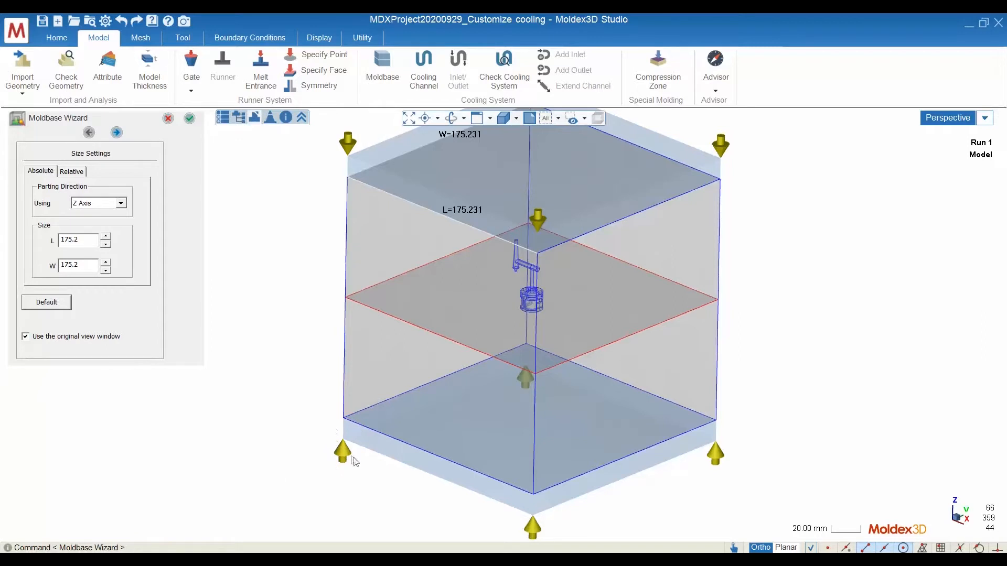
Try enlarging the moldbase to a length of 182.2 and a width of 181.2.
{"action": "middle_click_drag", "start_coordinate": [352, 456], "coordinate": [490, 348]}
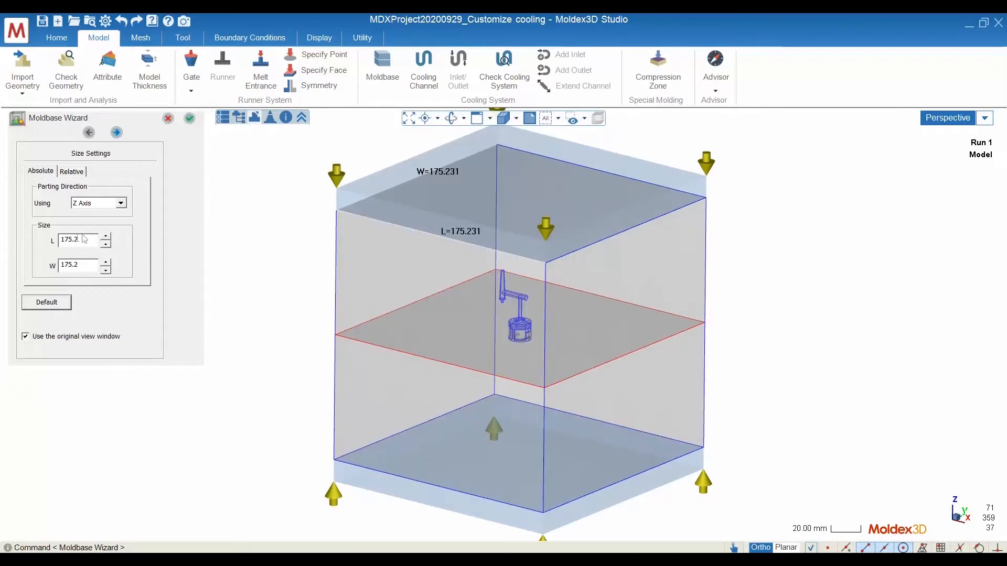
{"action": "left_click", "coordinate": [107, 237]}
{"action": "left_click", "coordinate": [106, 262]}
{"action": "left_click", "coordinate": [107, 263]}
{"action": "left_click", "coordinate": [107, 263]}
{"action": "left_click", "coordinate": [107, 263]}
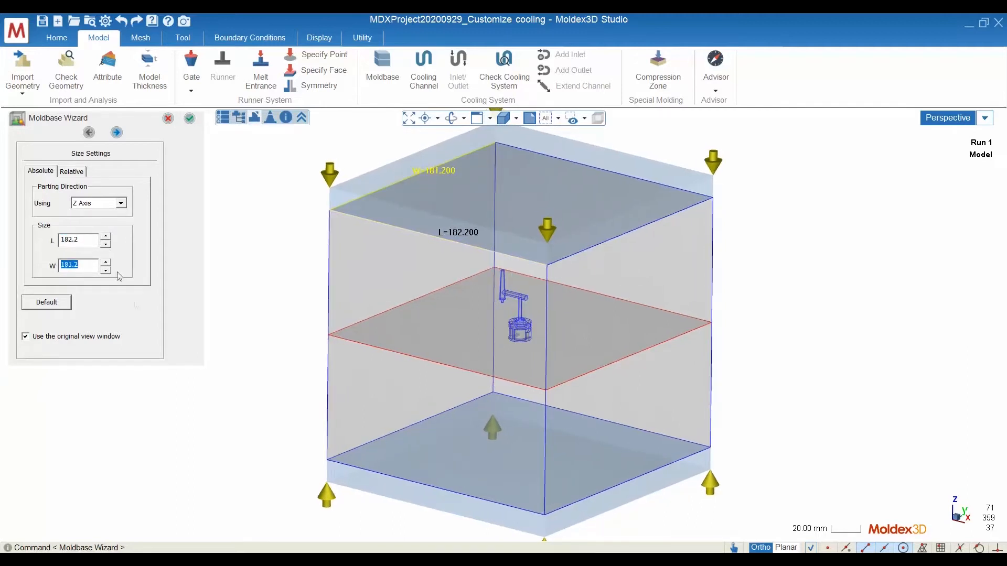
Restore the default moldbase size and complete the moldbase setup.
{"action": "left_click", "coordinate": [55, 303]}
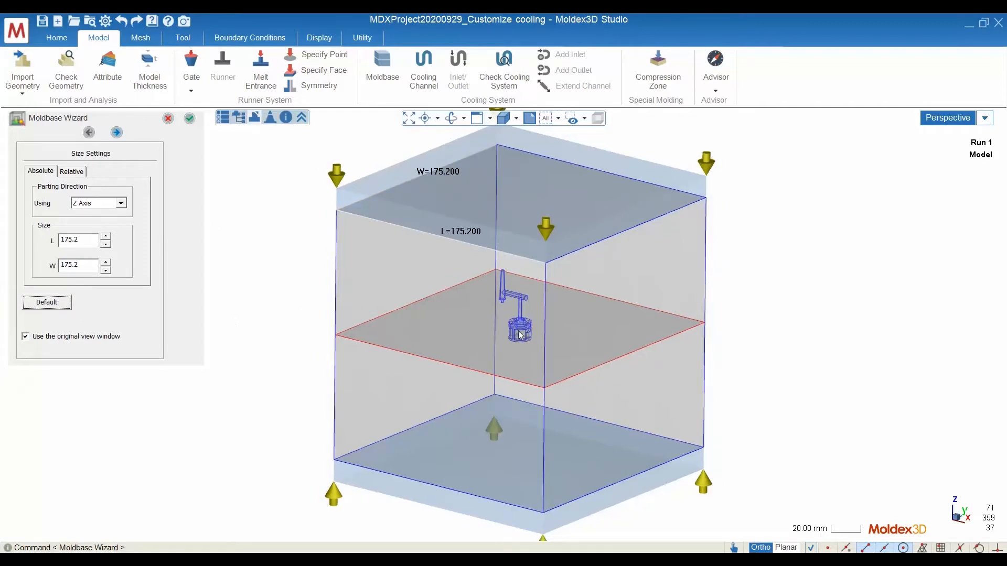
{"action": "scroll", "coordinate": [519, 332], "scroll_direction": "down", "scroll_amount": 2}
{"action": "middle_click_drag", "start_coordinate": [518, 331], "coordinate": [519, 343]}
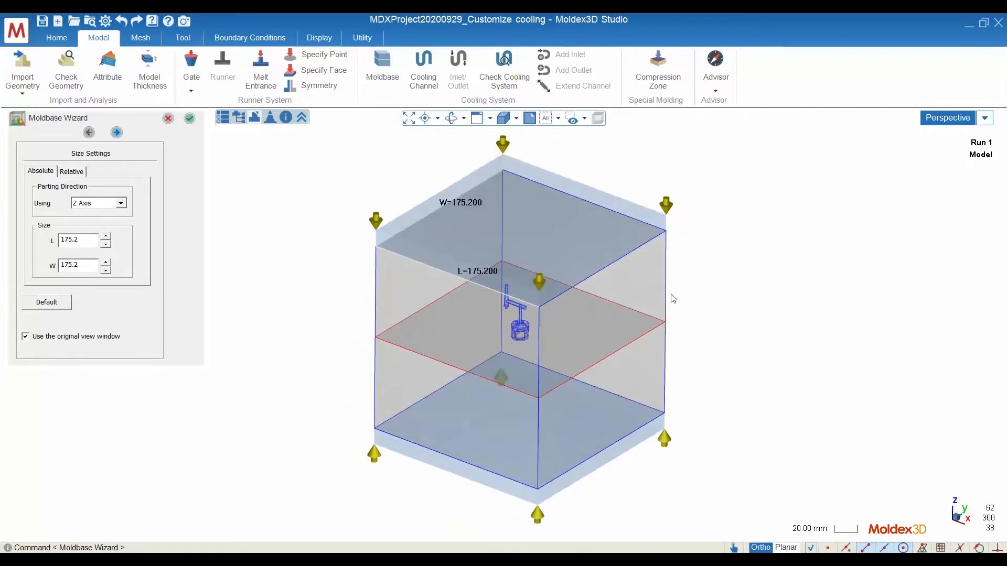
{"action": "left_click", "coordinate": [191, 120]}
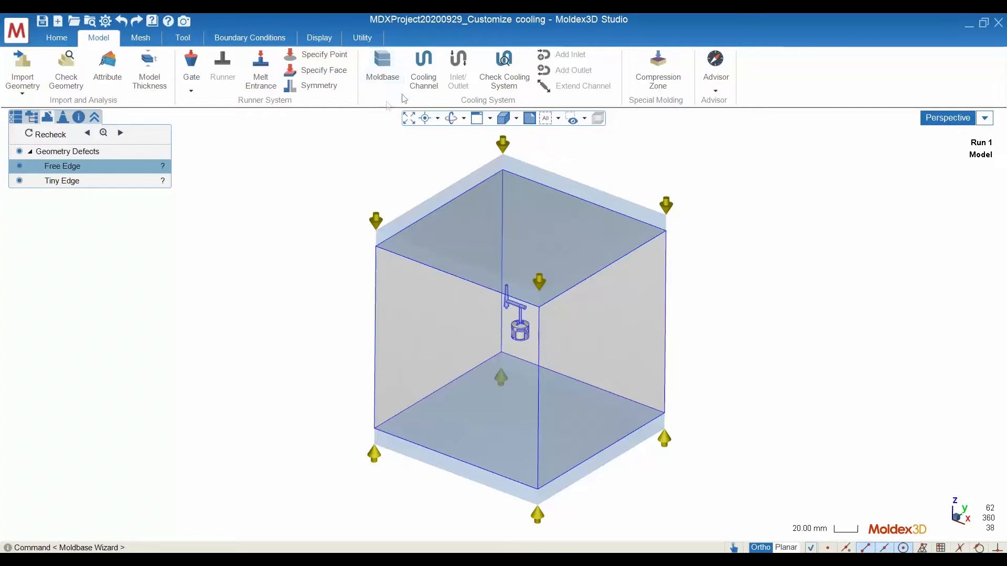
Start a cooling channel layout and examine the proposed channels around the part.
{"action": "left_click", "coordinate": [428, 82]}
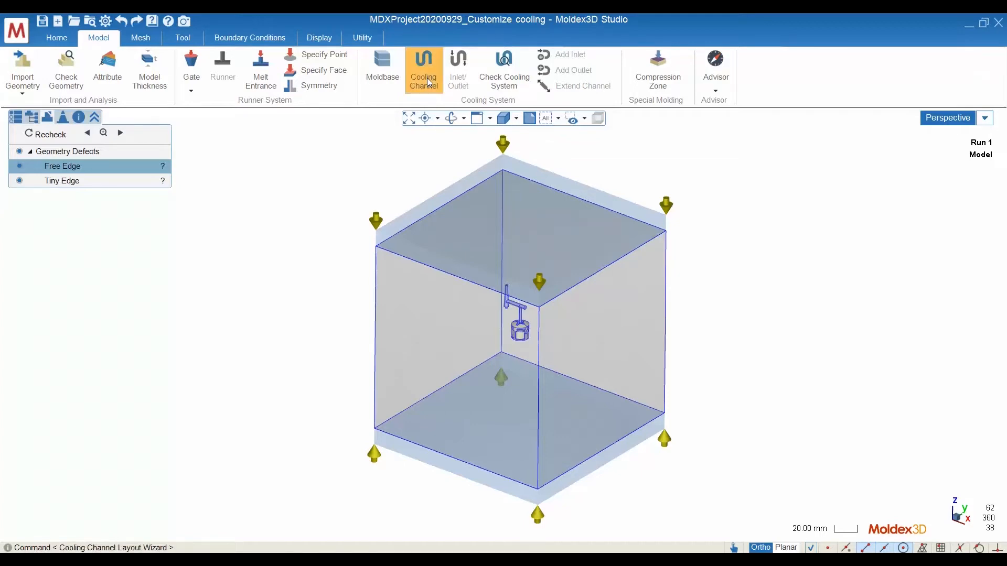
{"action": "right_click_drag", "start_coordinate": [564, 387], "coordinate": [430, 378]}
{"action": "scroll", "coordinate": [561, 361], "scroll_direction": "up", "scroll_amount": 4}
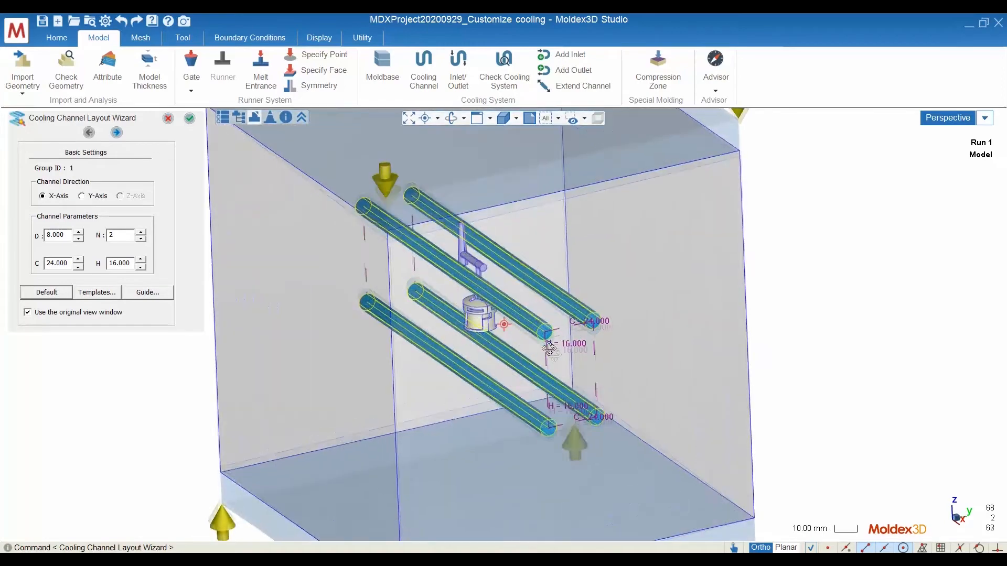
{"action": "right_click_drag", "start_coordinate": [551, 351], "coordinate": [500, 304]}
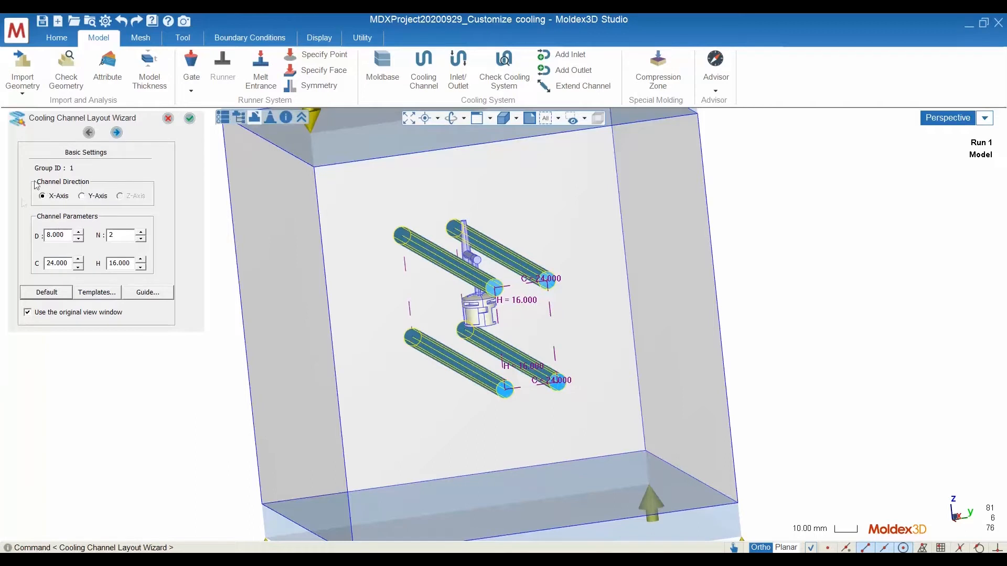
Preview the cooling channels along the Y-axis, and set the channel direction back to X-axis.
{"action": "left_click", "coordinate": [82, 196]}
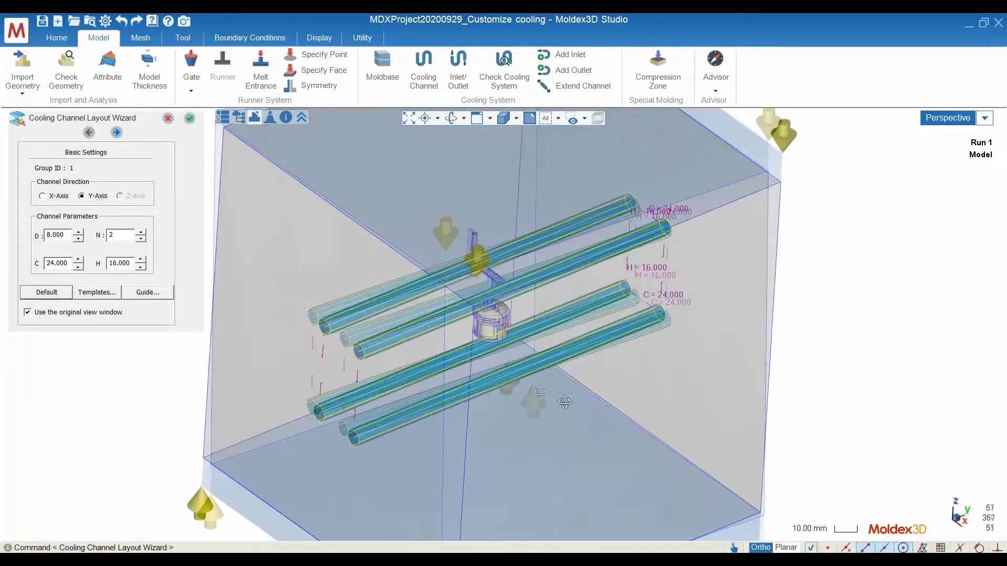
{"action": "middle_click_drag", "start_coordinate": [441, 359], "coordinate": [586, 328]}
{"action": "scroll", "coordinate": [494, 284], "scroll_direction": "up", "scroll_amount": 2}
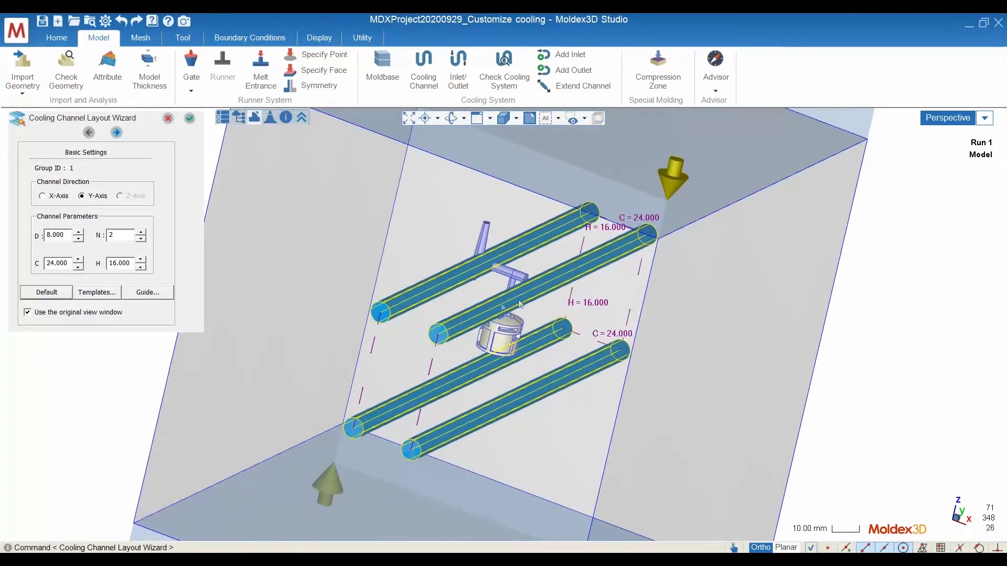
{"action": "middle_click_drag", "start_coordinate": [505, 323], "coordinate": [261, 228]}
{"action": "left_click", "coordinate": [44, 197]}
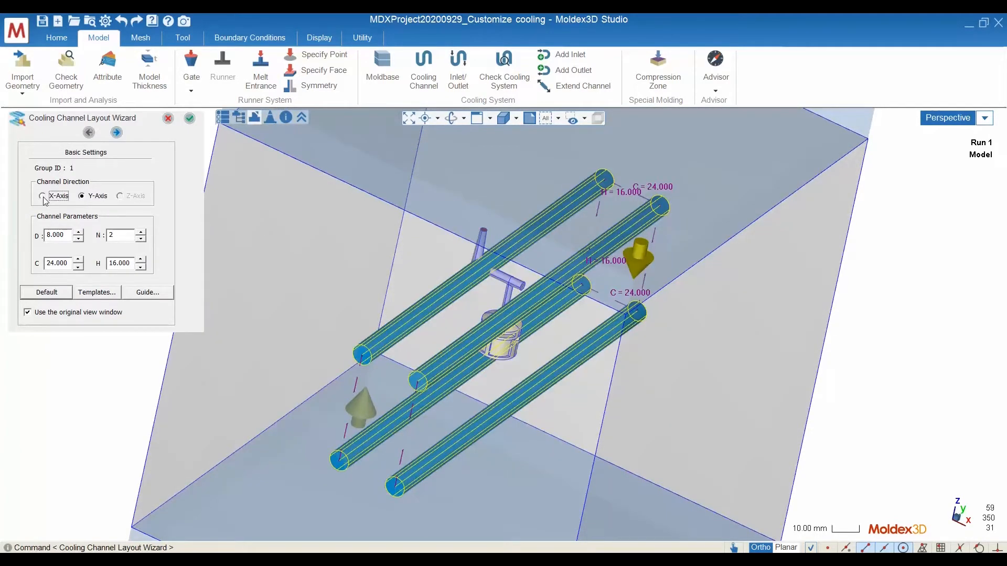
{"action": "middle_click_drag", "start_coordinate": [566, 408], "coordinate": [340, 380]}
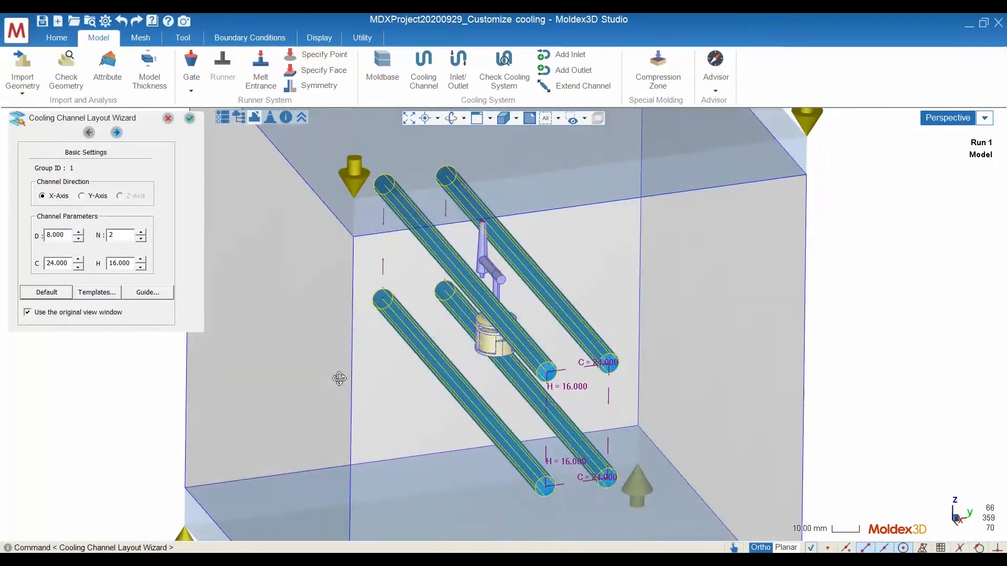
Keep the channel diameter D at 8 and set the number of channels N to 4.
{"action": "left_click", "coordinate": [79, 232]}
{"action": "left_click", "coordinate": [80, 232]}
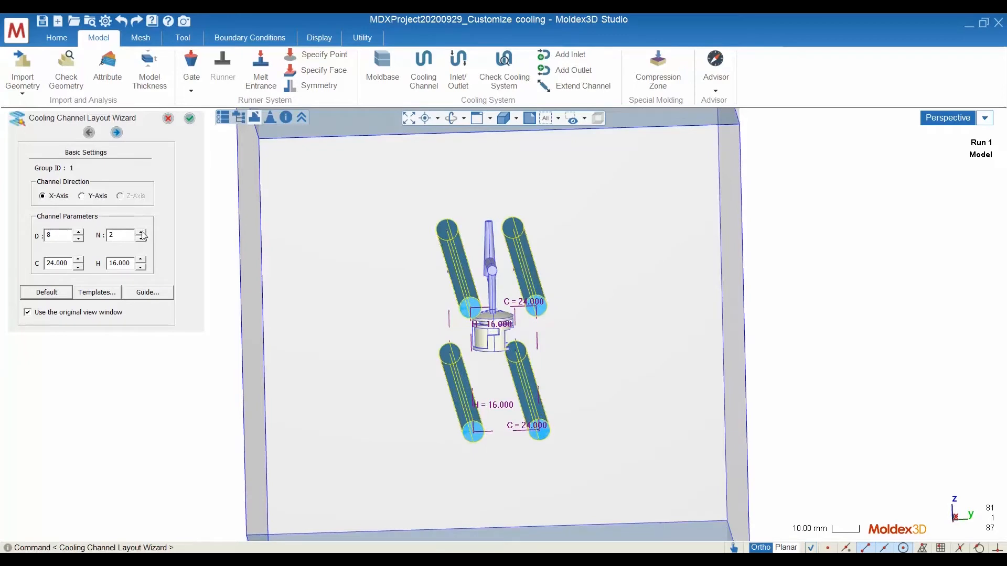
{"action": "left_click", "coordinate": [141, 232]}
{"action": "middle_click_drag", "start_coordinate": [446, 390], "coordinate": [417, 370]}
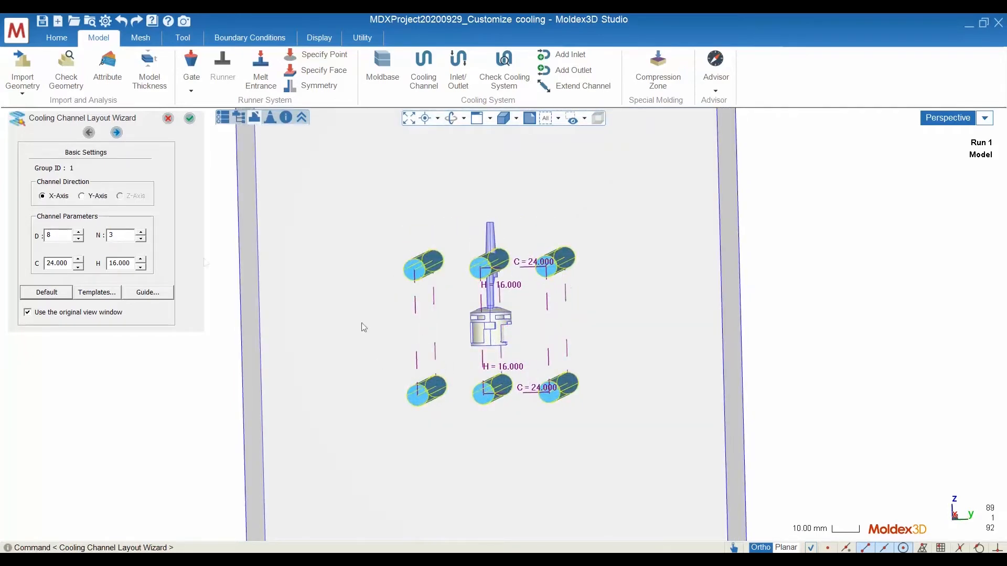
{"action": "left_click", "coordinate": [142, 232]}
{"action": "middle_click_drag", "start_coordinate": [436, 315], "coordinate": [459, 297]}
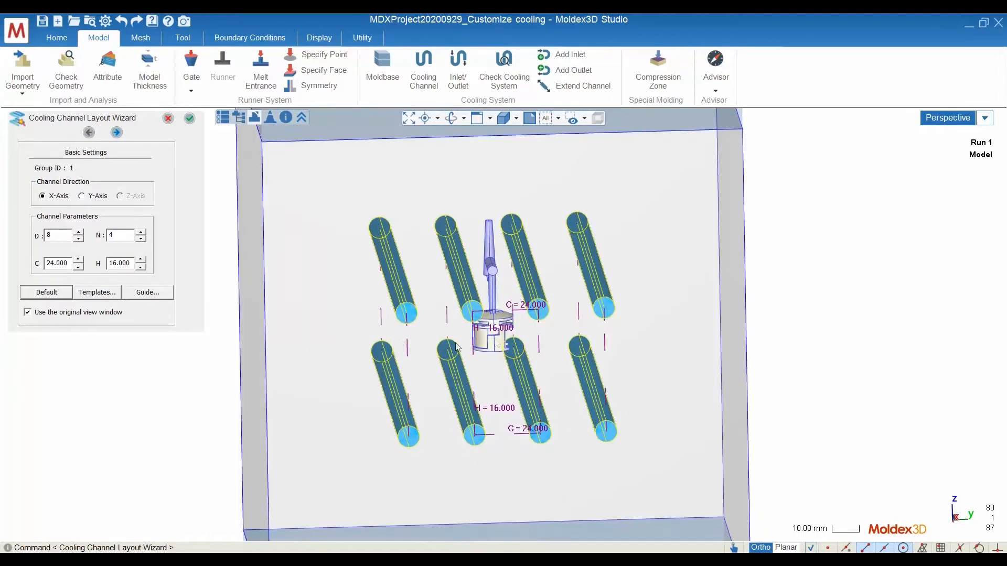
{"action": "middle_click_drag", "start_coordinate": [484, 454], "coordinate": [546, 386]}
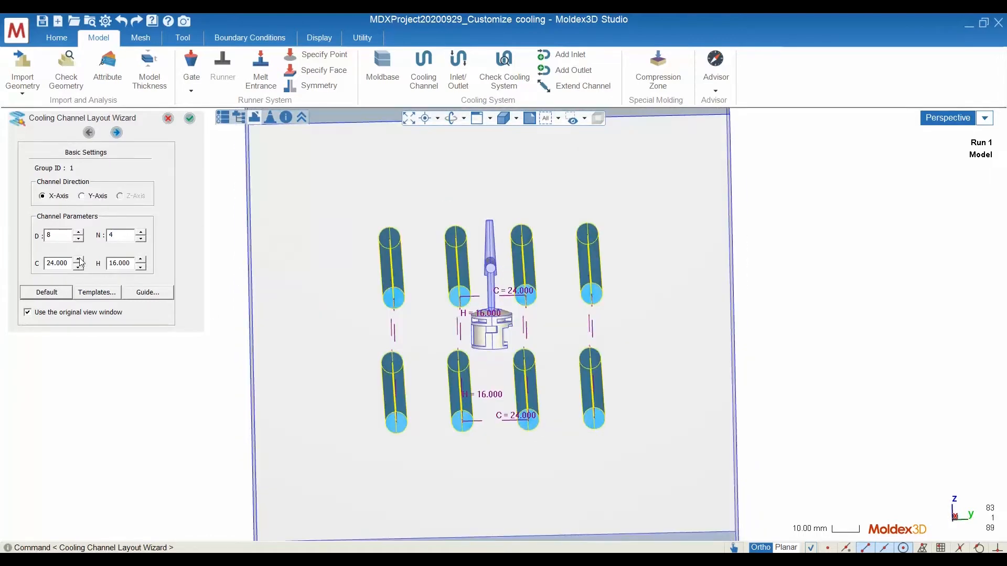
Set the spacing C between neighbouring cooling channels to 40.
{"action": "left_click_drag", "start_coordinate": [80, 261], "coordinate": [80, 261]}
{"action": "left_click", "coordinate": [79, 261]}
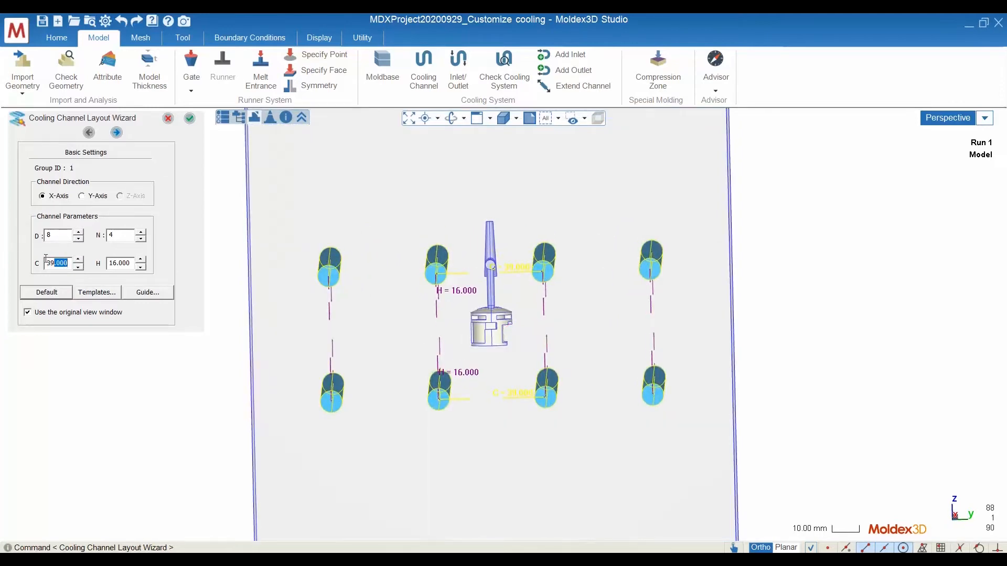
{"action": "type", "text": "40"}
{"action": "middle_click_drag", "start_coordinate": [256, 335], "coordinate": [449, 402]}
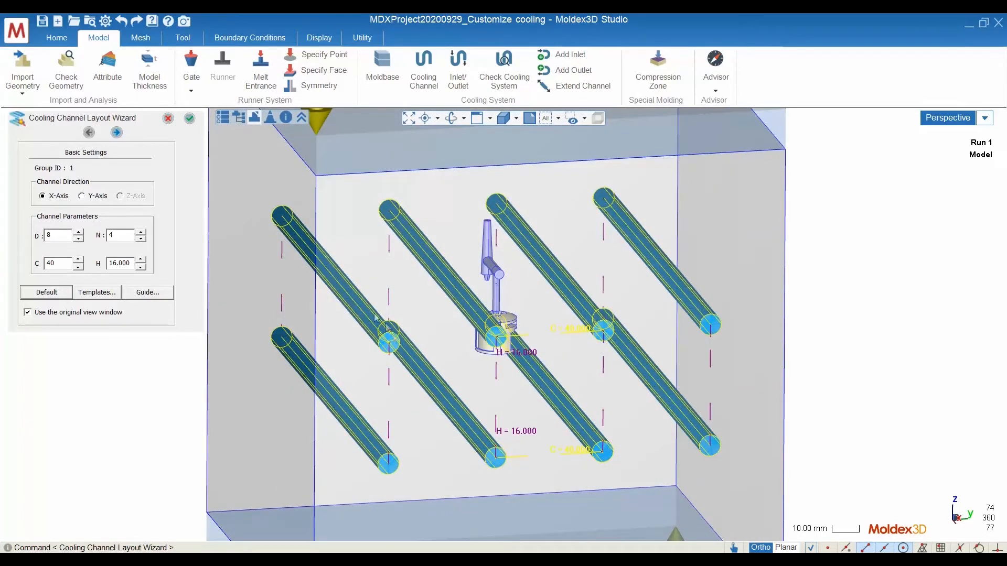
Set the distance H between the cooling channels and the part to 30.
{"action": "left_click", "coordinate": [140, 259]}
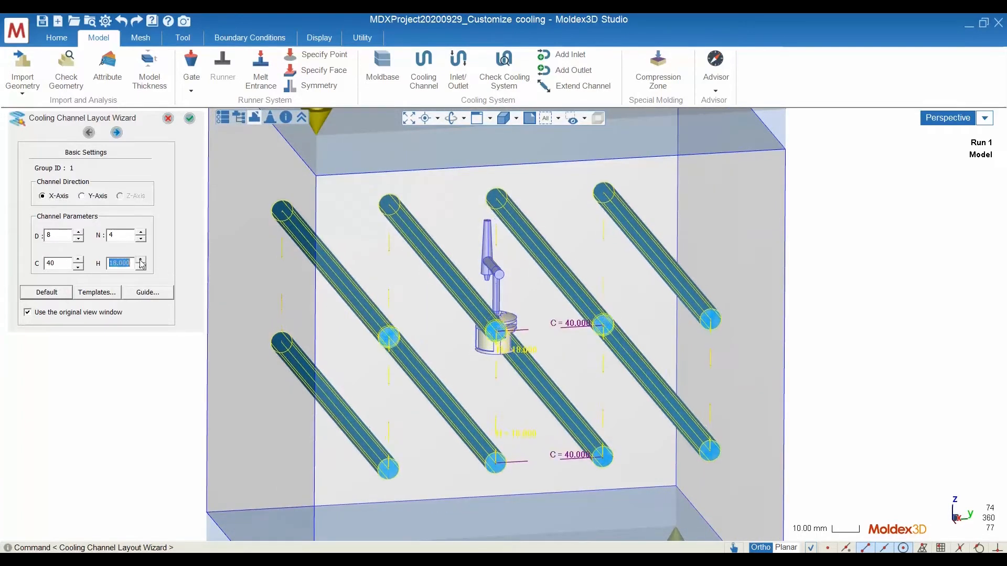
{"action": "left_click", "coordinate": [140, 267]}
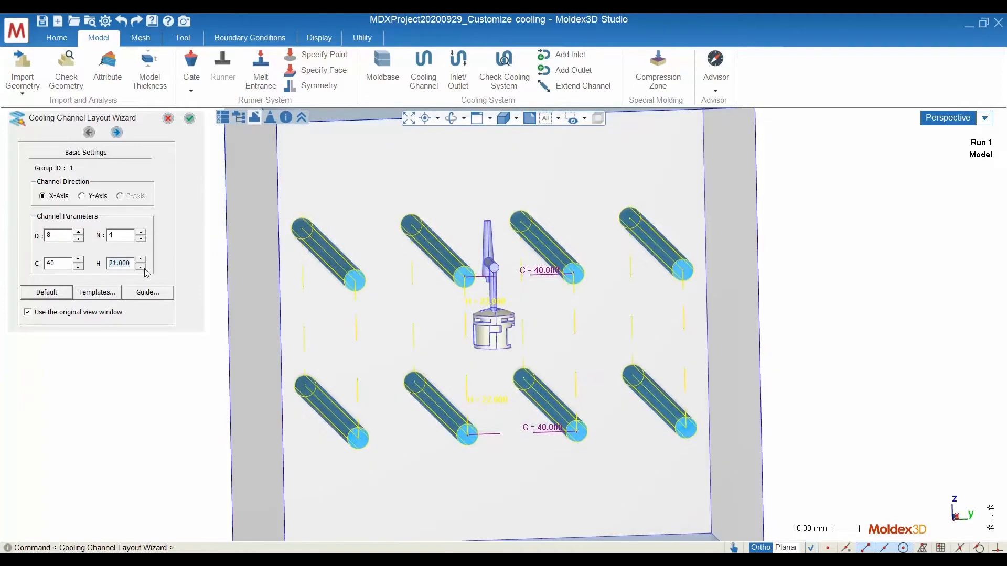
{"action": "type", "text": "30"}
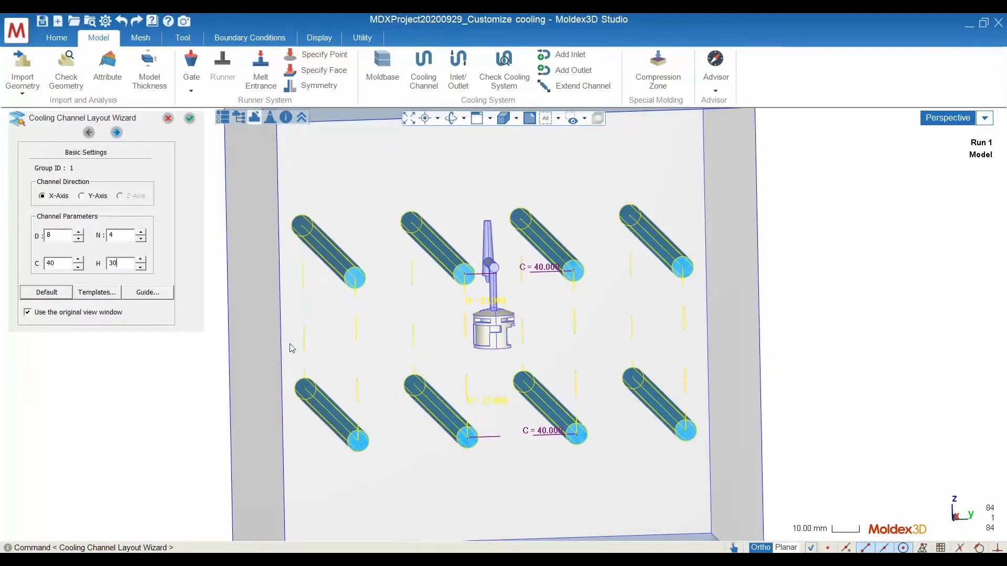
{"action": "key", "text": "Tab"}
{"action": "middle_click_drag", "start_coordinate": [462, 350], "coordinate": [496, 325]}
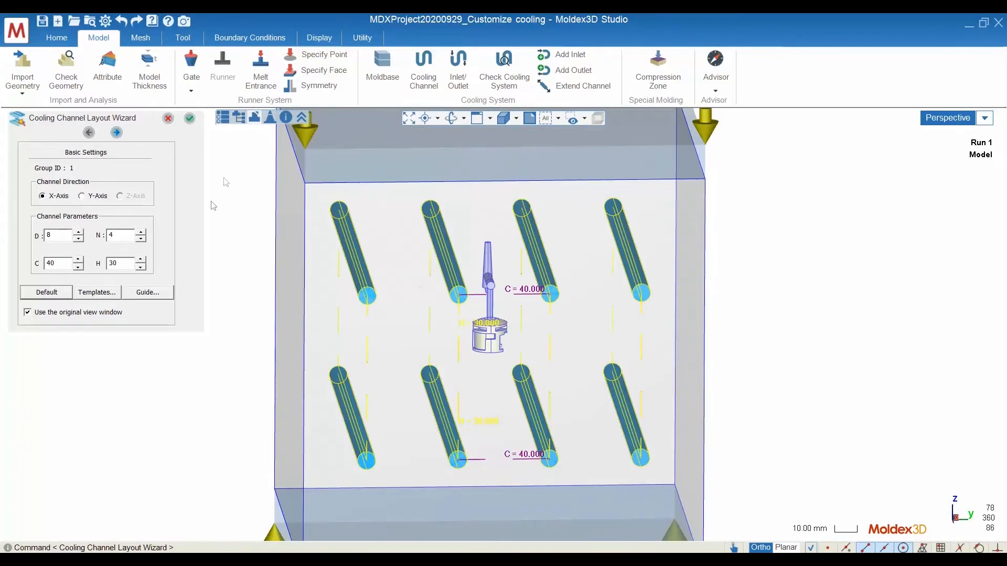
Preview connecting the channels with hoses in the advanced settings, and switch the connect operation off again.
{"action": "left_click", "coordinate": [117, 133]}
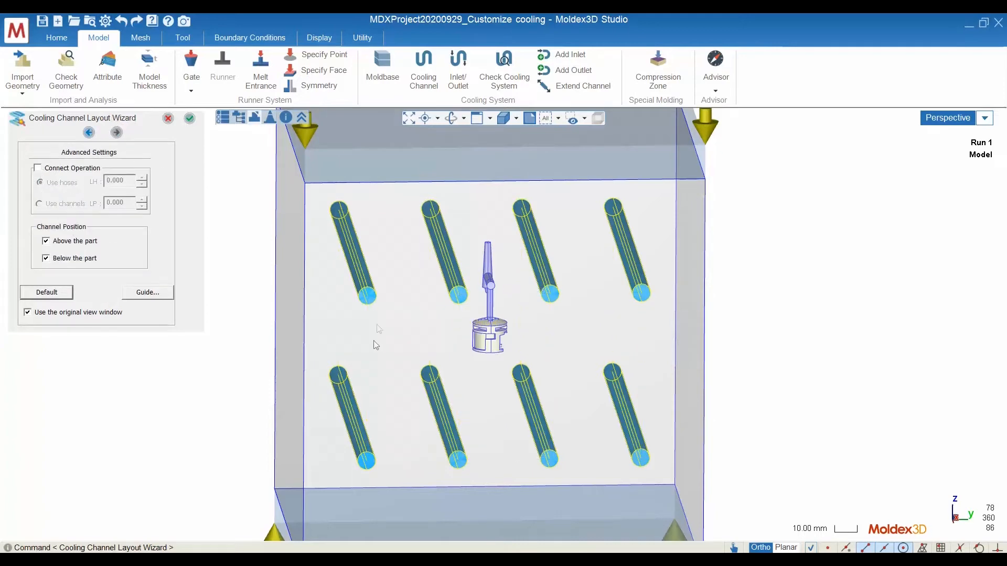
{"action": "middle_click_drag", "start_coordinate": [376, 345], "coordinate": [440, 375]}
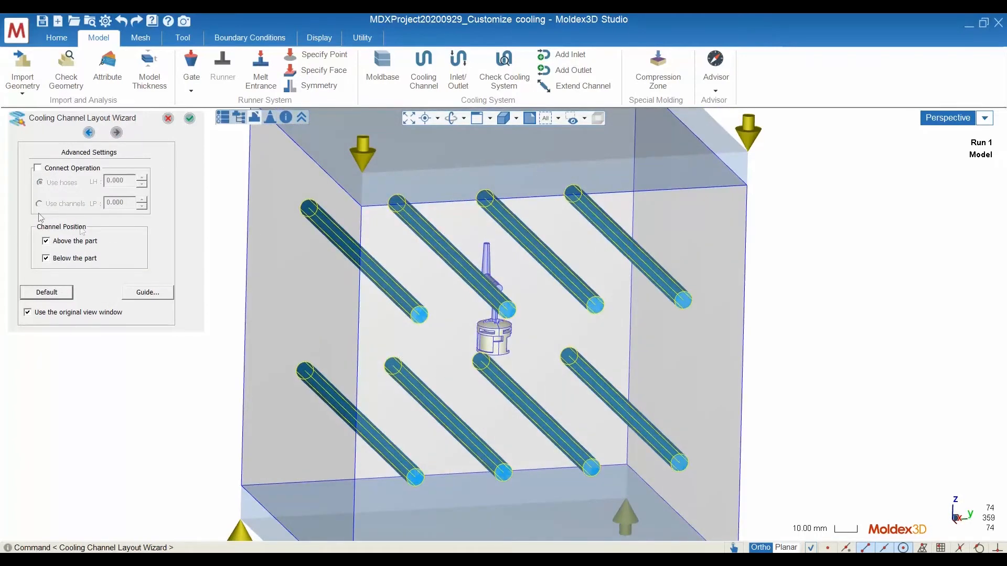
{"action": "left_click", "coordinate": [37, 169]}
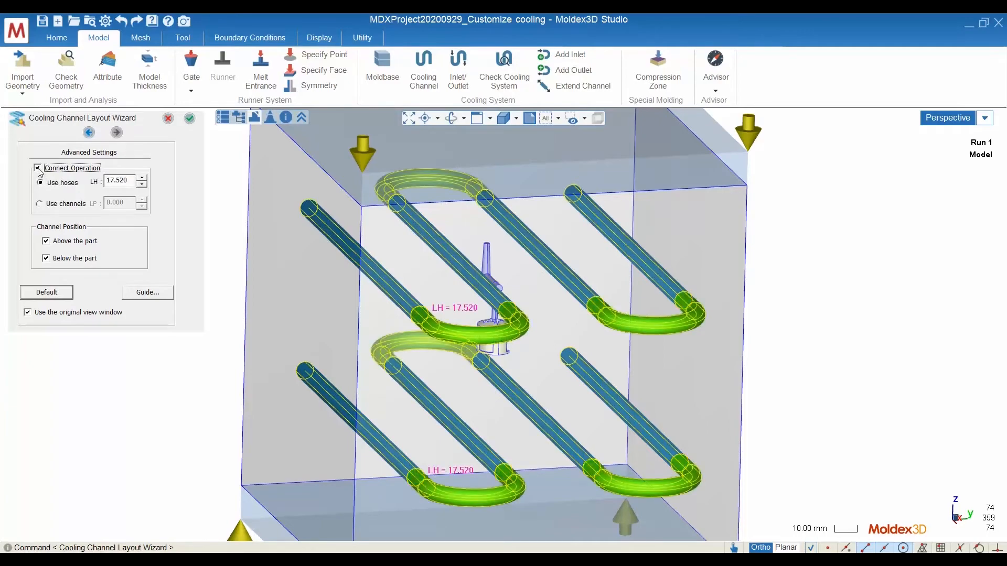
{"action": "middle_click_drag", "start_coordinate": [430, 283], "coordinate": [337, 341]}
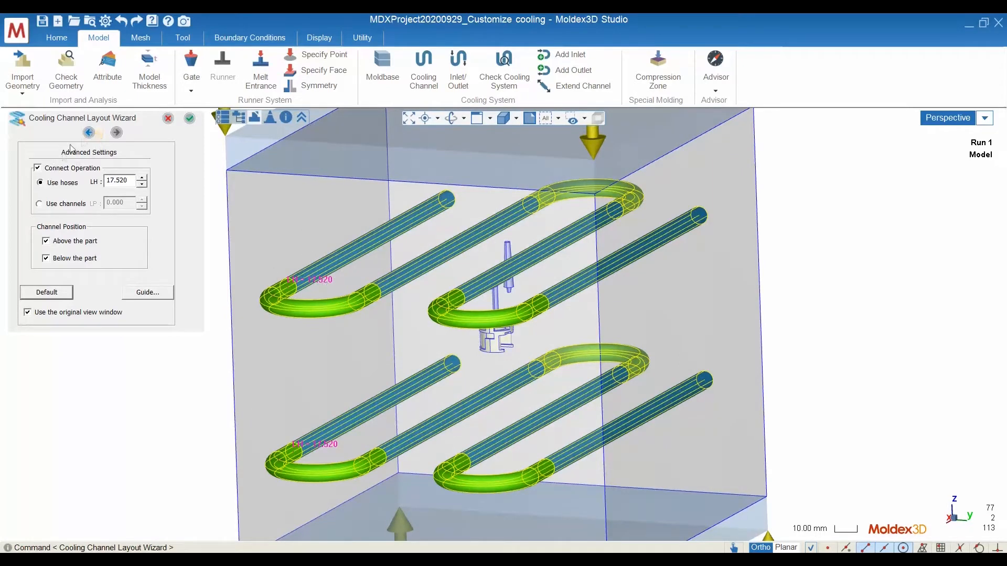
{"action": "middle_click_drag", "start_coordinate": [272, 284], "coordinate": [351, 302]}
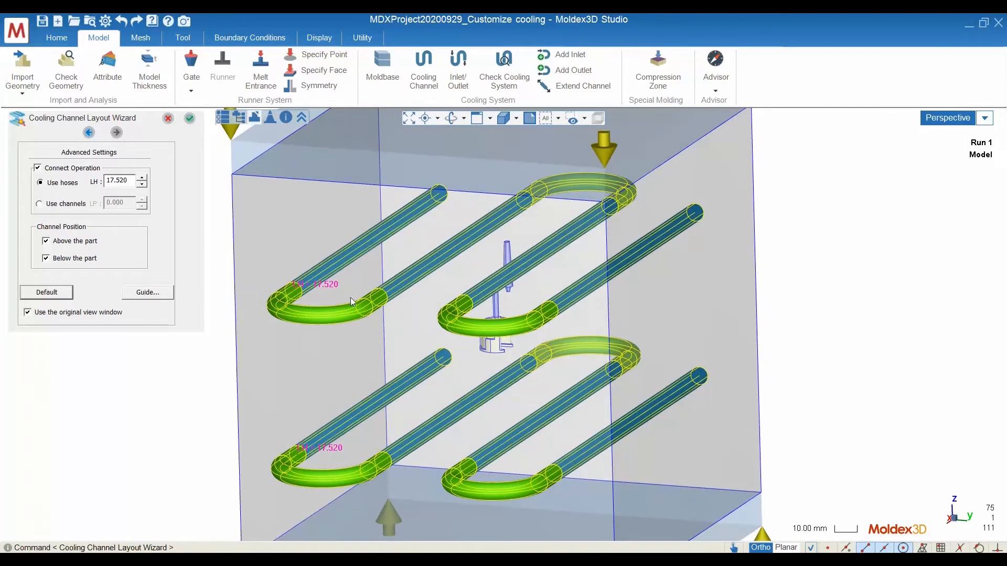
{"action": "left_click", "coordinate": [39, 169]}
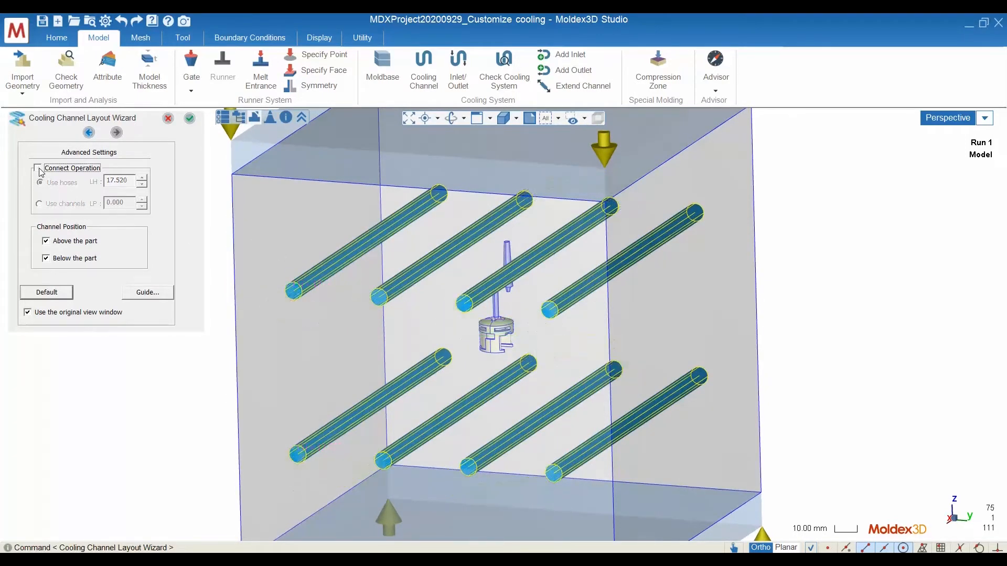
Create the unconnected cooling channels above and below the part and inspect the layout.
{"action": "left_click", "coordinate": [190, 119]}
{"action": "middle_click_drag", "start_coordinate": [337, 281], "coordinate": [669, 317]}
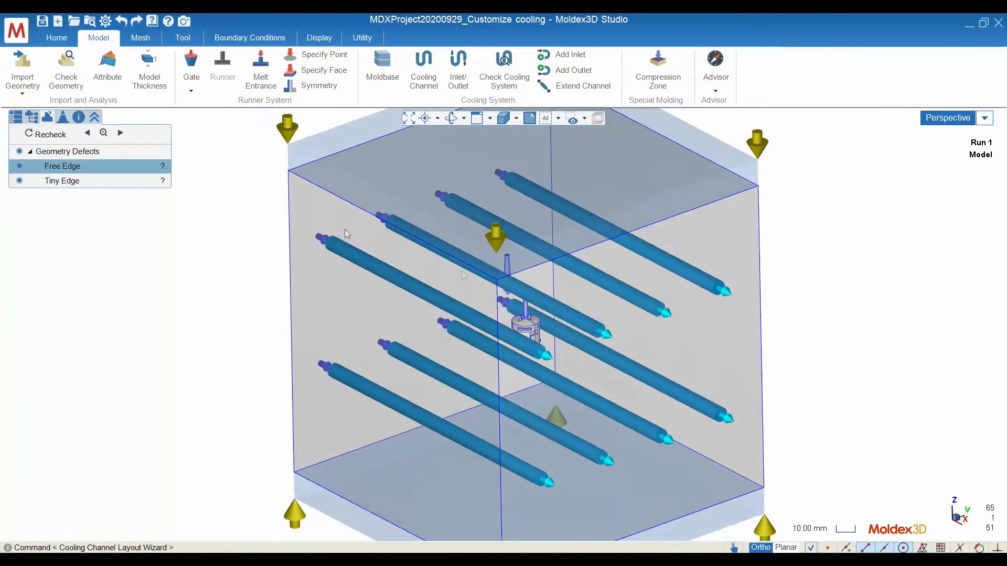
{"action": "middle_click_drag", "start_coordinate": [346, 234], "coordinate": [376, 259]}
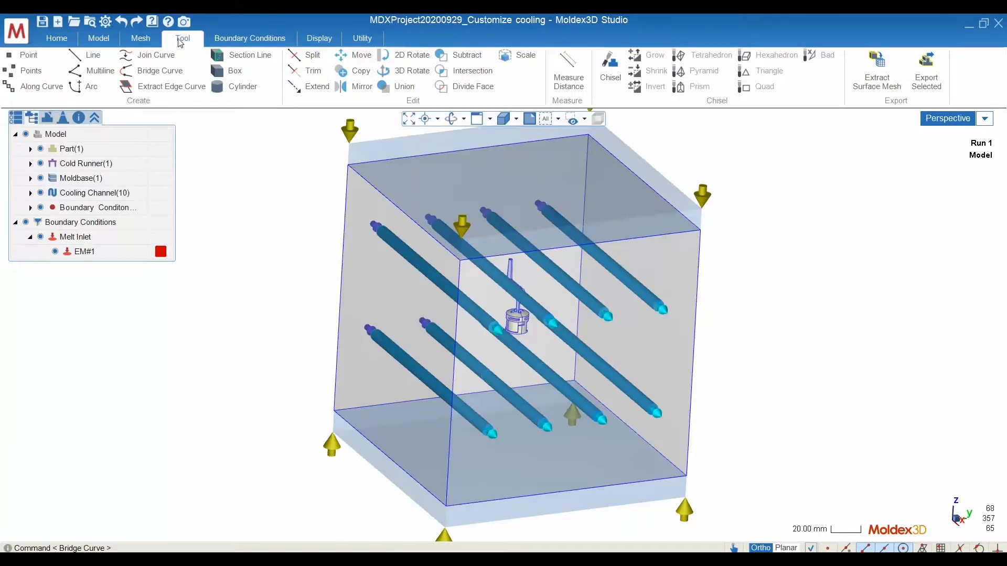
Join the outlet ends of the two outermost upper cooling channels on the positive Y side with a bridge curve.
{"action": "left_click", "coordinate": [161, 75]}
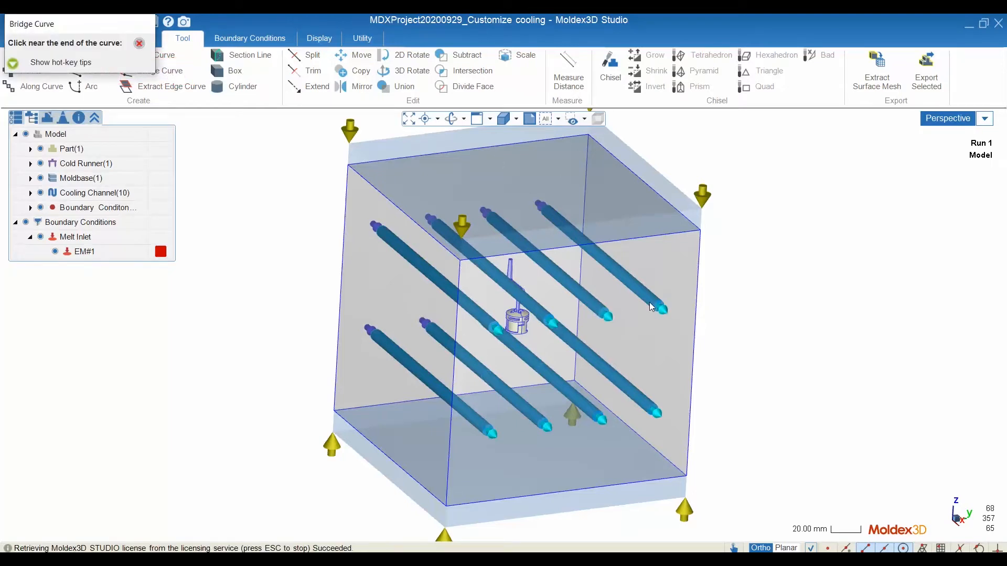
{"action": "left_click", "coordinate": [606, 316]}
{"action": "left_click", "coordinate": [660, 310]}
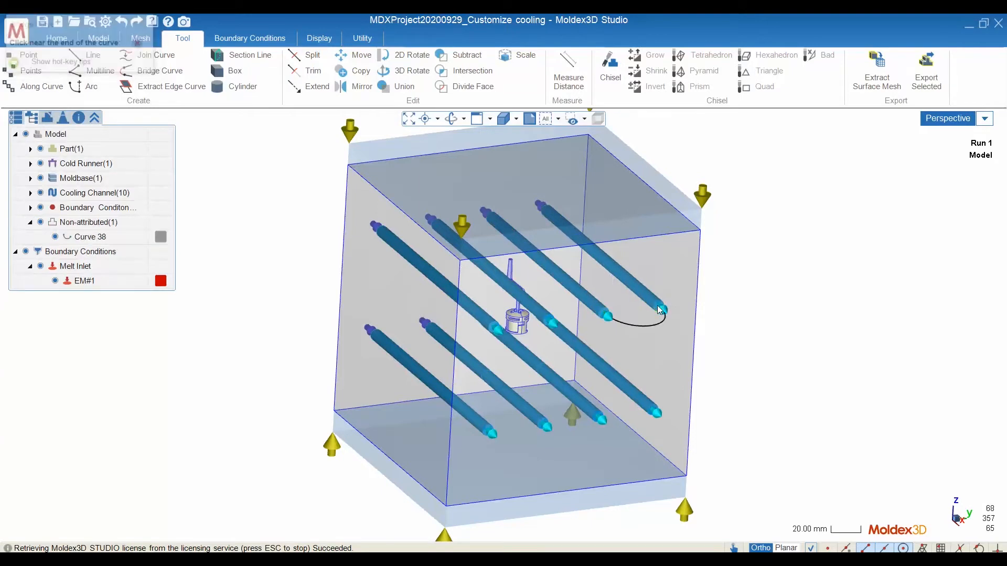
{"action": "middle_click_drag", "start_coordinate": [586, 362], "coordinate": [717, 342]}
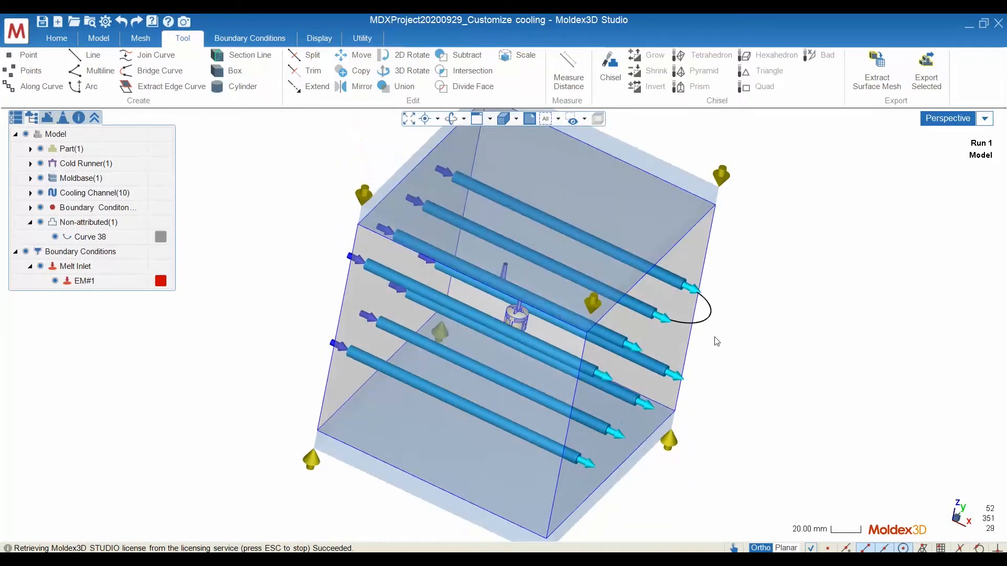
Assign the bridge curve joining the two outermost upper channels as a cooling channel of type Hose.
{"action": "double_click", "coordinate": [709, 318]}
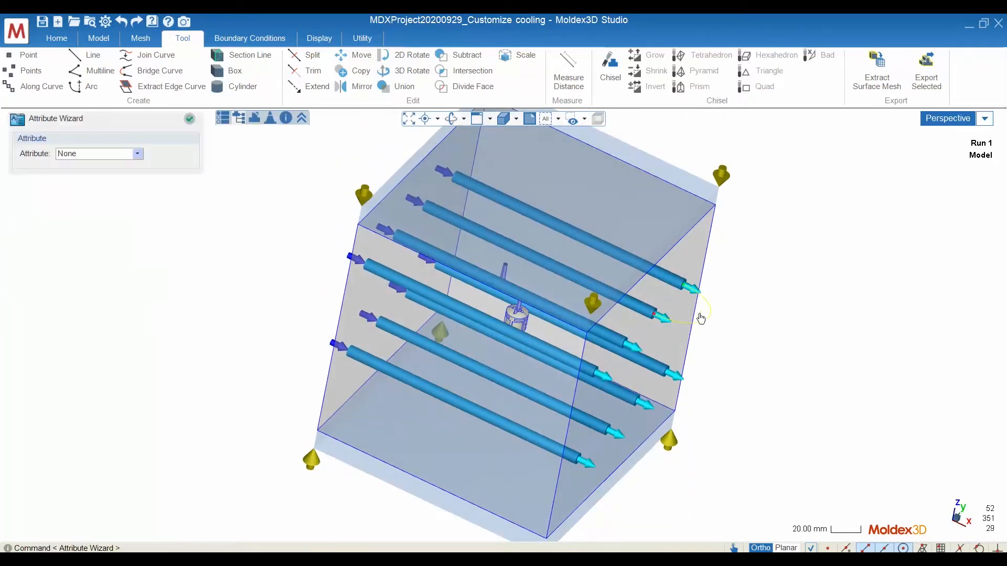
{"action": "left_click", "coordinate": [139, 155]}
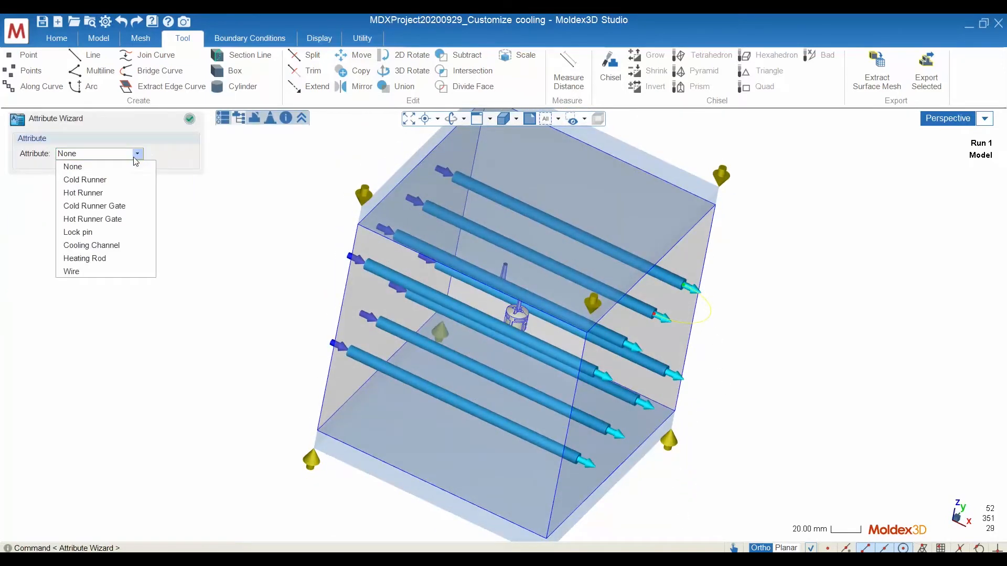
{"action": "left_click", "coordinate": [120, 246]}
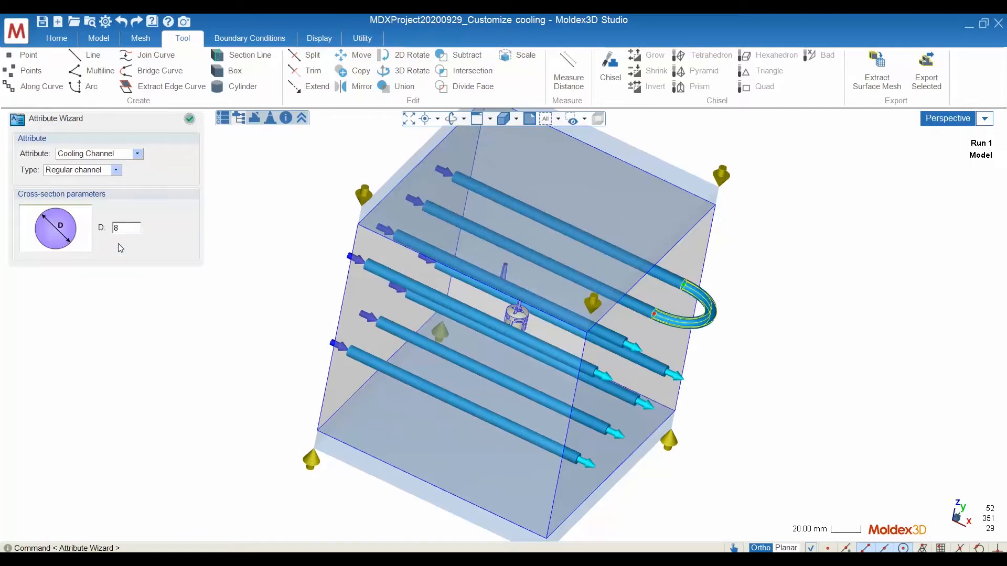
{"action": "left_click", "coordinate": [114, 170]}
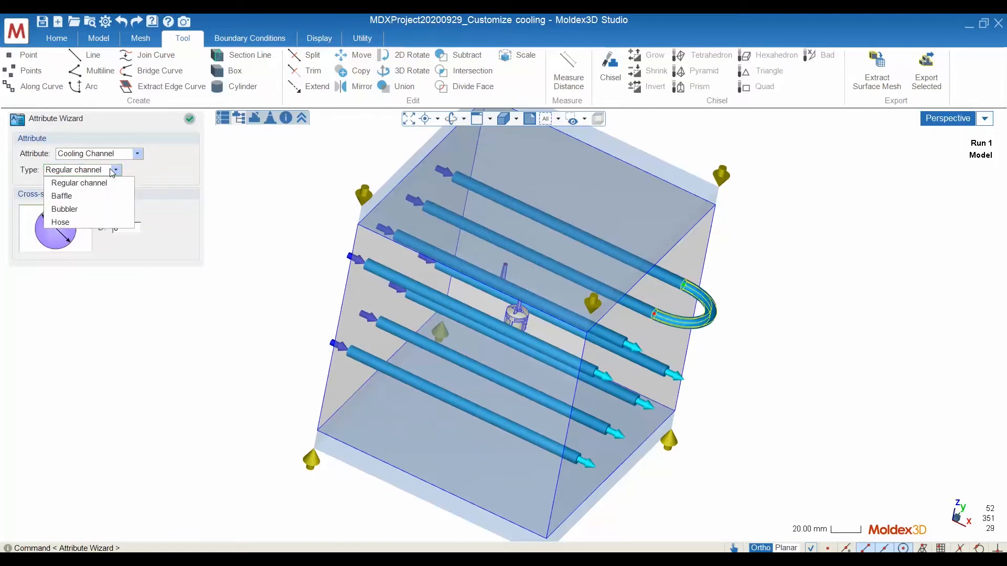
{"action": "left_click", "coordinate": [83, 222]}
Join the outlet ends of the two outermost lower cooling channels on the negative Y side with a bridge curve.
{"action": "middle_click_drag", "start_coordinate": [604, 362], "coordinate": [532, 348]}
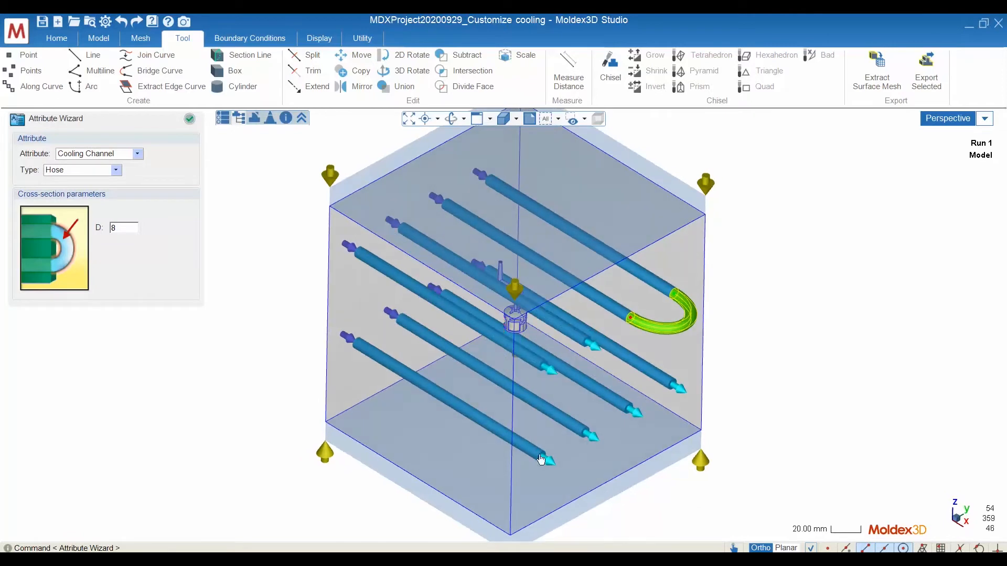
{"action": "left_click", "coordinate": [160, 70]}
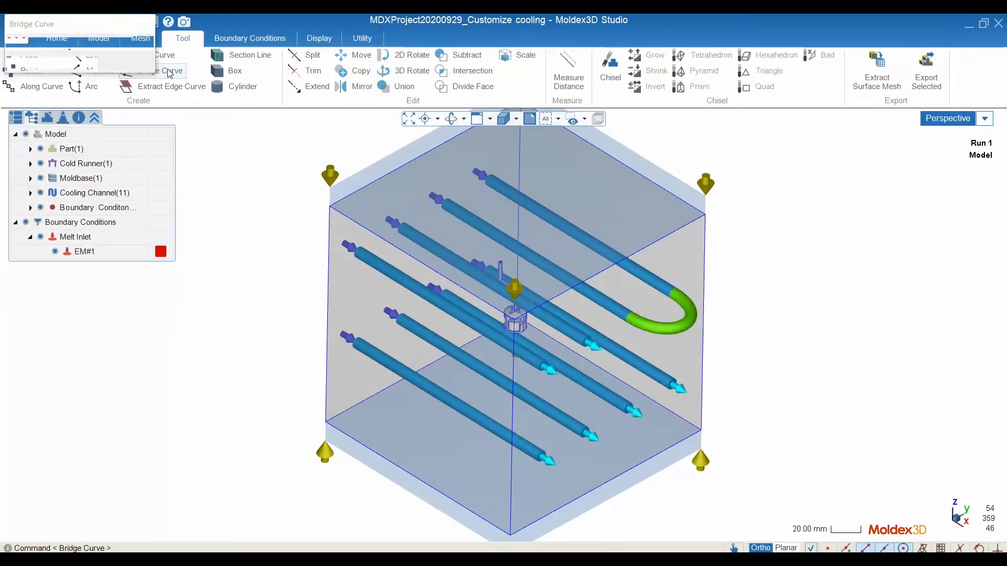
{"action": "left_click", "coordinate": [541, 459]}
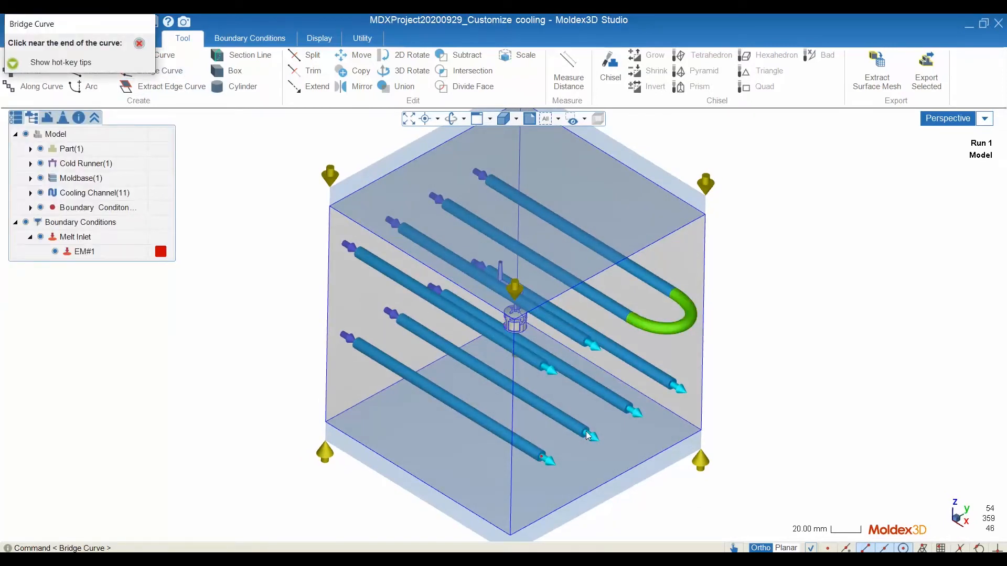
{"action": "left_click", "coordinate": [588, 433]}
Select the hose between the two connected upper channels and hide it in the model.
{"action": "middle_click_drag", "start_coordinate": [656, 486], "coordinate": [533, 472]}
{"action": "left_click", "coordinate": [635, 301]}
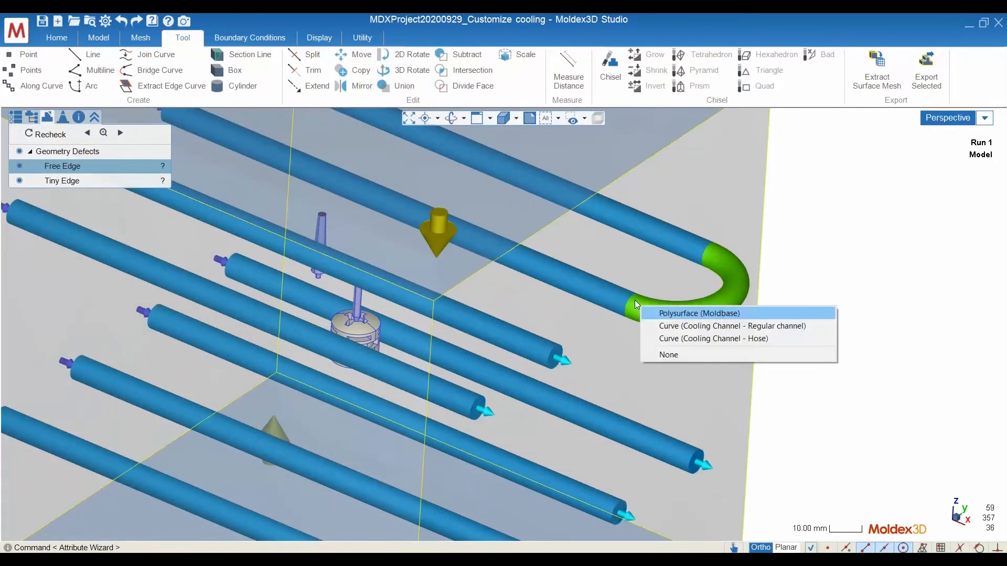
{"action": "left_click", "coordinate": [653, 313]}
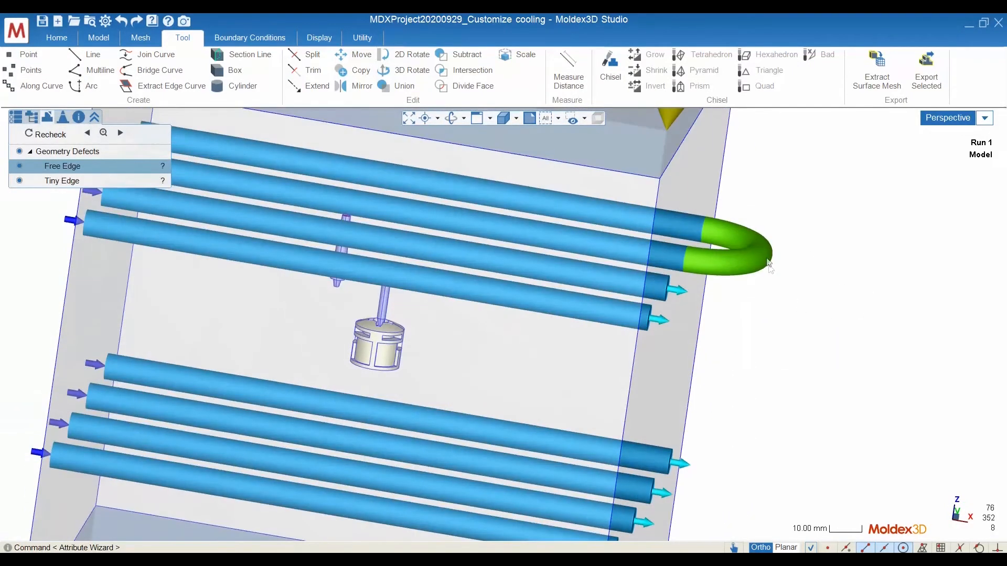
{"action": "left_click", "coordinate": [16, 117]}
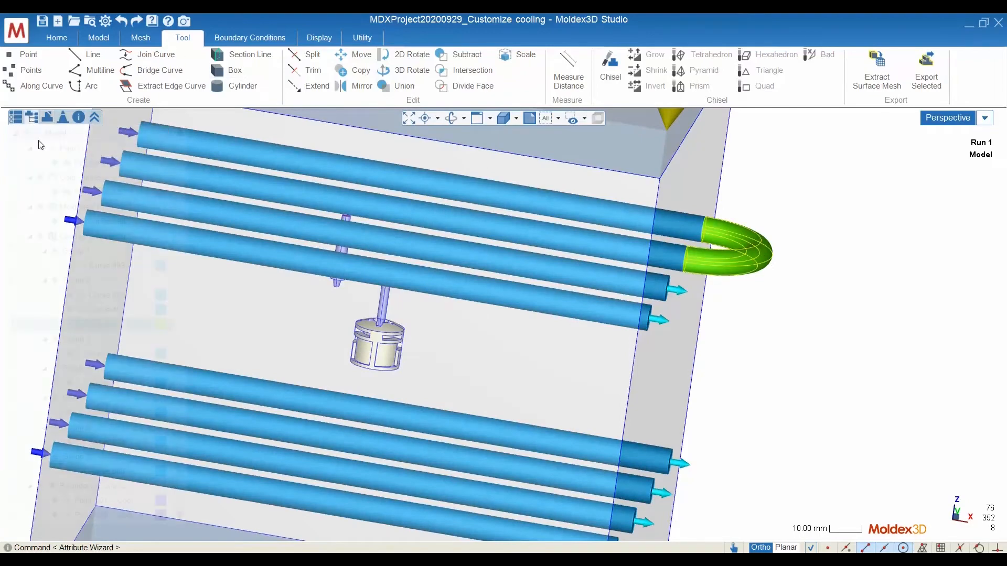
{"action": "left_click", "coordinate": [73, 324]}
{"action": "left_click", "coordinate": [70, 325]}
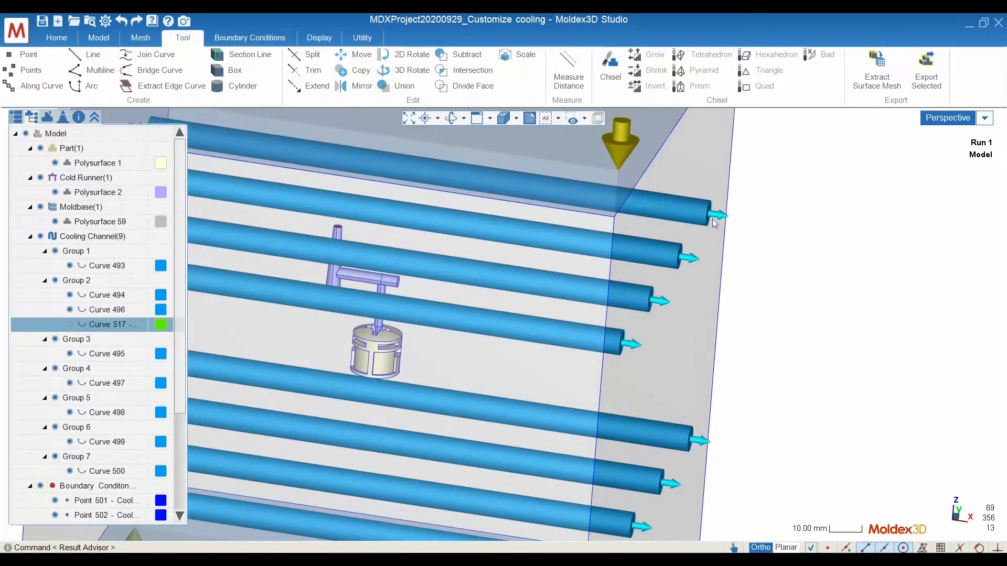
Delete the coolant outlet nodes at the two channel ends joined by the hose and show the hose again.
{"action": "left_click", "coordinate": [715, 223]}
{"action": "left_click", "coordinate": [755, 236]}
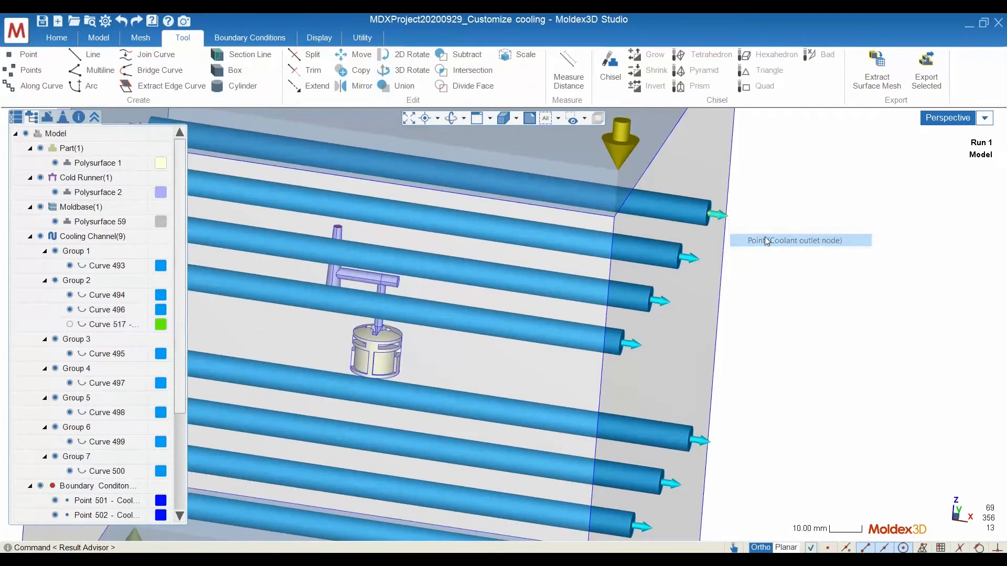
{"action": "left_click", "coordinate": [709, 274]}
{"action": "left_click", "coordinate": [756, 286]}
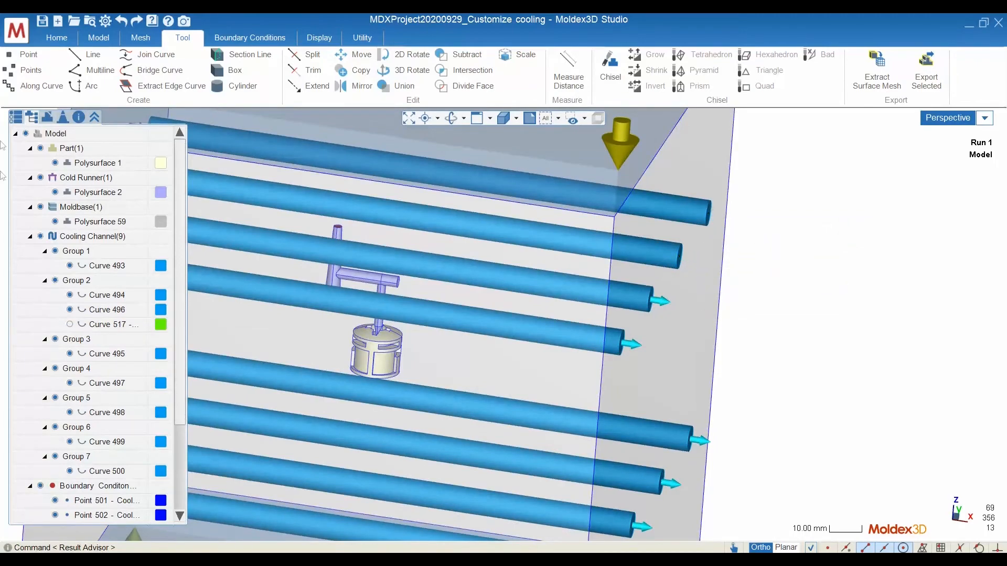
{"action": "left_click", "coordinate": [70, 324]}
Replace the coolant inlet node at the free end of the outermost hose-connected upper channel with a coolant outlet.
{"action": "scroll", "coordinate": [546, 345], "scroll_direction": "down", "scroll_amount": 4}
{"action": "middle_click_drag", "start_coordinate": [506, 344], "coordinate": [308, 299]}
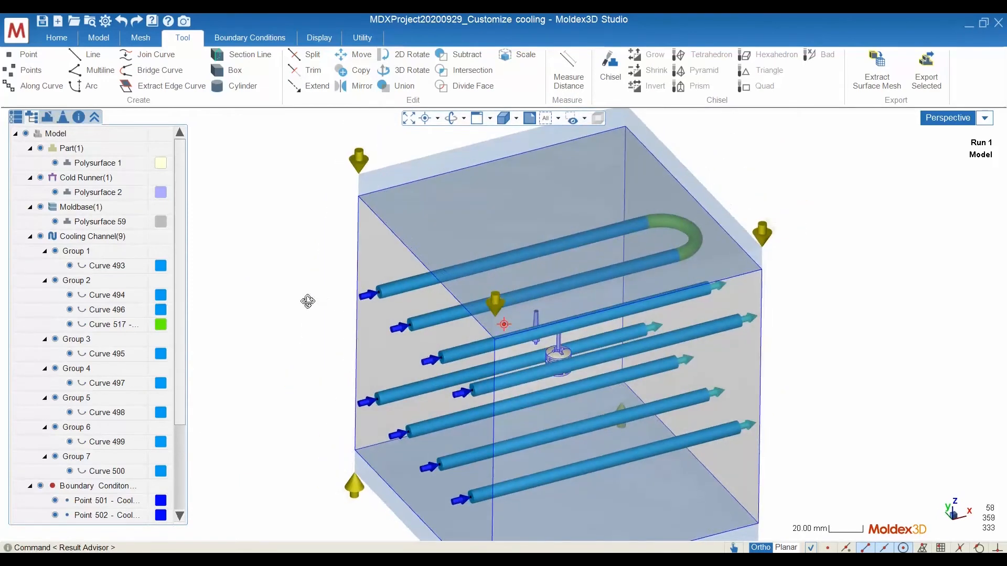
{"action": "left_click", "coordinate": [369, 297]}
{"action": "left_click", "coordinate": [408, 324]}
{"action": "key", "text": "Delete"}
{"action": "left_click", "coordinate": [99, 37]}
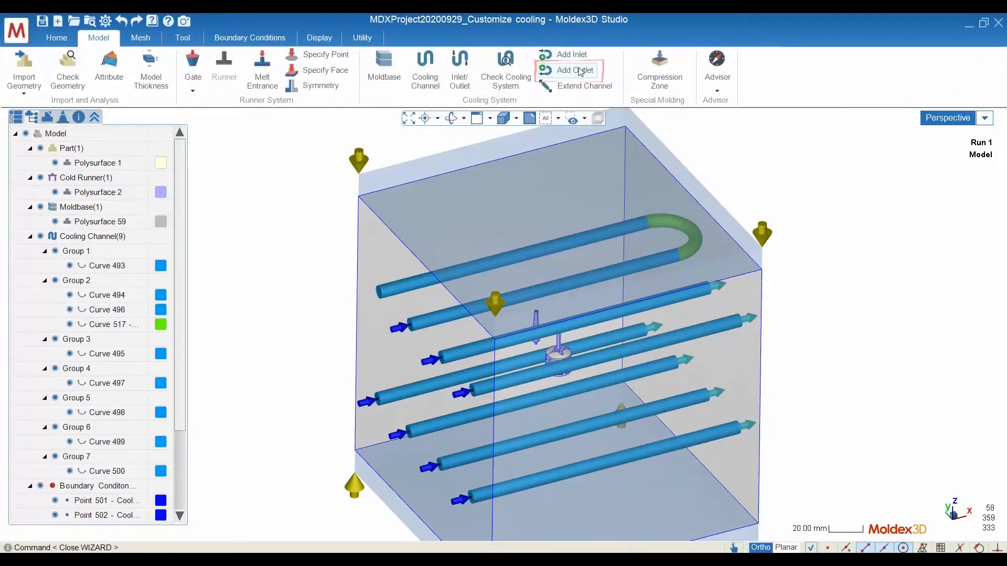
{"action": "left_click", "coordinate": [575, 70]}
{"action": "scroll", "coordinate": [382, 310], "scroll_direction": "up", "scroll_amount": 3}
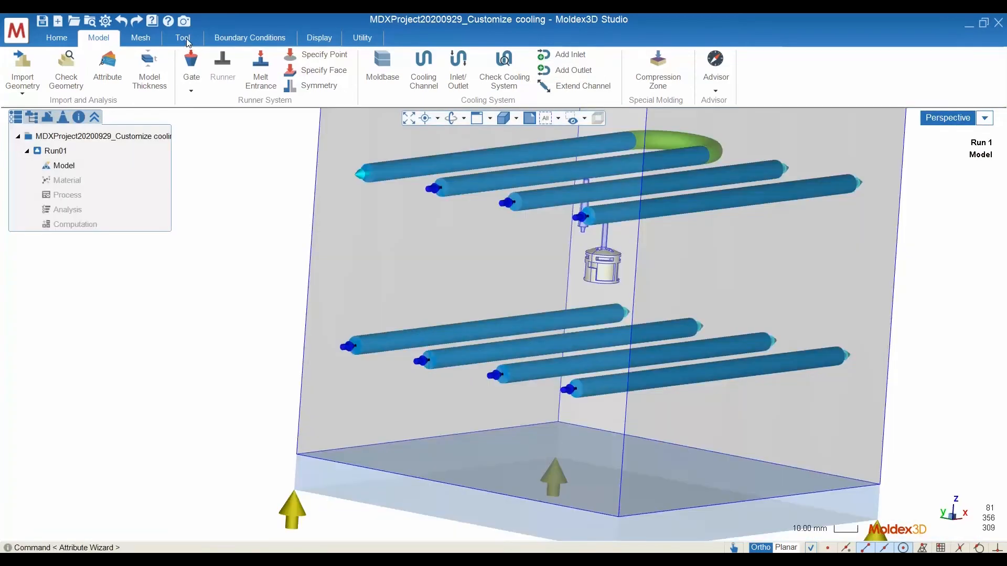
Draw a 30 mm line straight up in Z from the midpoint of the second lower channel from the positive Y side.
{"action": "left_click", "coordinate": [185, 38]}
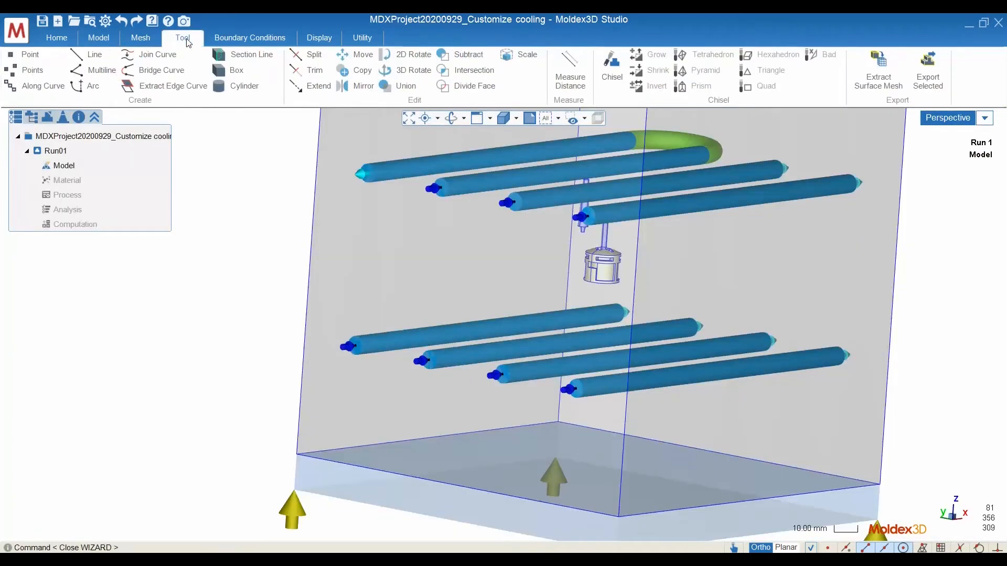
{"action": "left_click", "coordinate": [94, 54]}
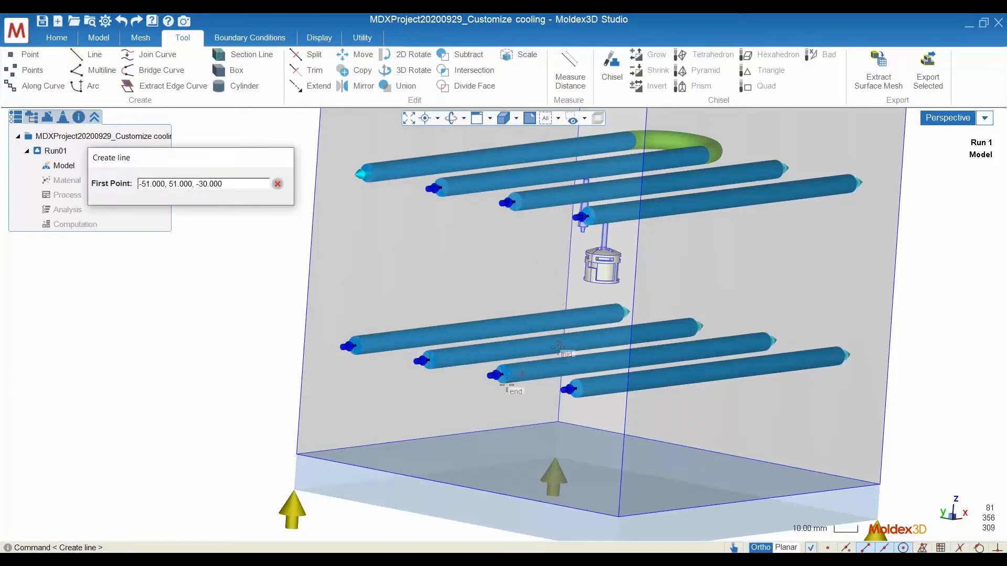
{"action": "middle_click_drag", "start_coordinate": [512, 389], "coordinate": [631, 351]}
{"action": "middle_click_drag", "start_coordinate": [647, 382], "coordinate": [648, 389]}
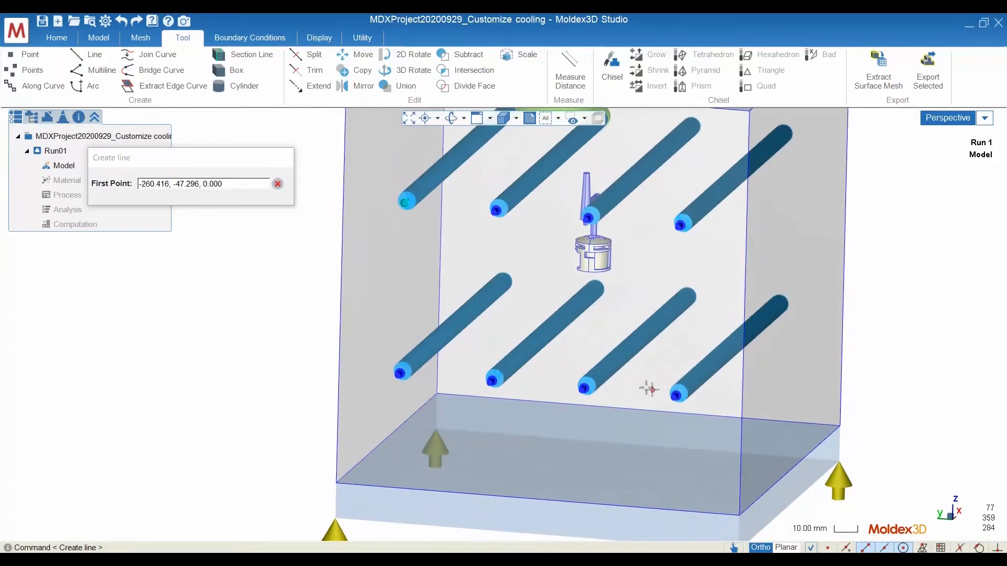
{"action": "left_click", "coordinate": [554, 322]}
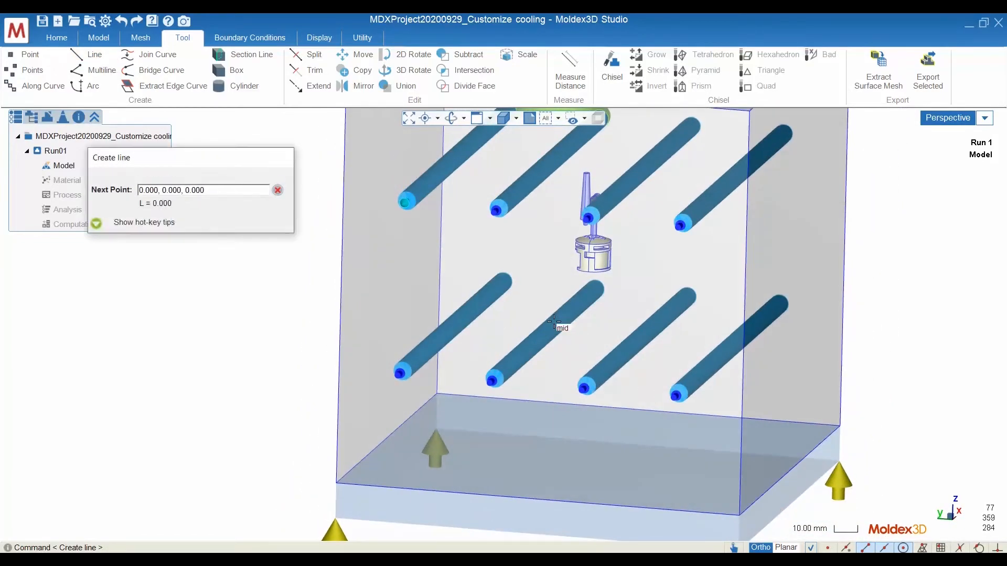
{"action": "middle_click_drag", "start_coordinate": [533, 249], "coordinate": [548, 192]}
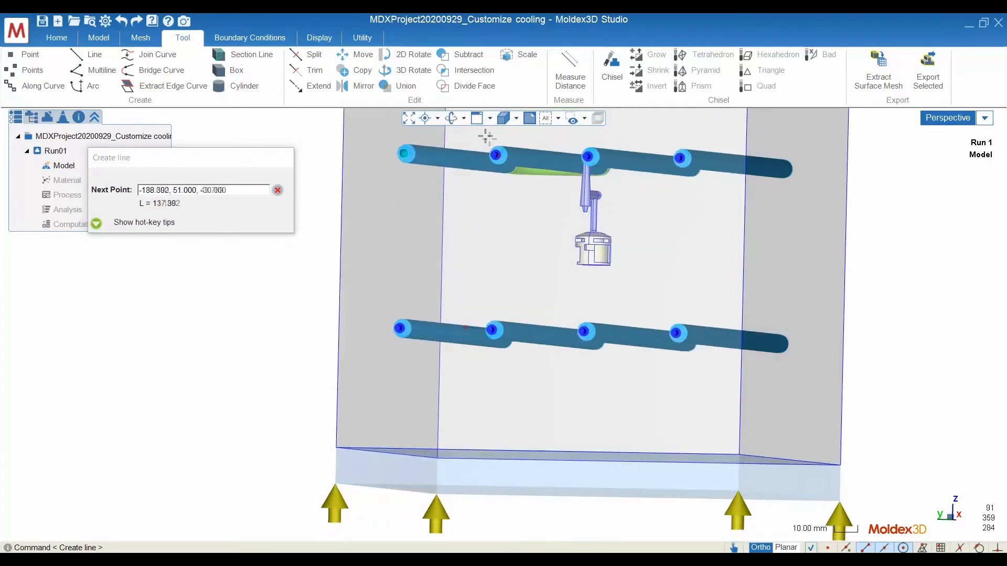
{"action": "left_click", "coordinate": [490, 119]}
{"action": "left_click", "coordinate": [476, 135]}
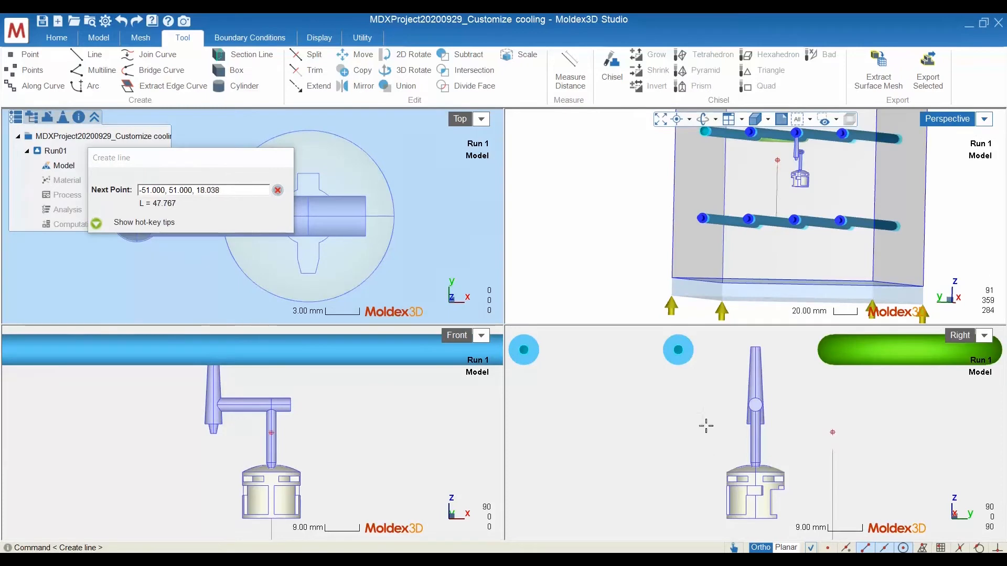
{"action": "left_click", "coordinate": [697, 444]}
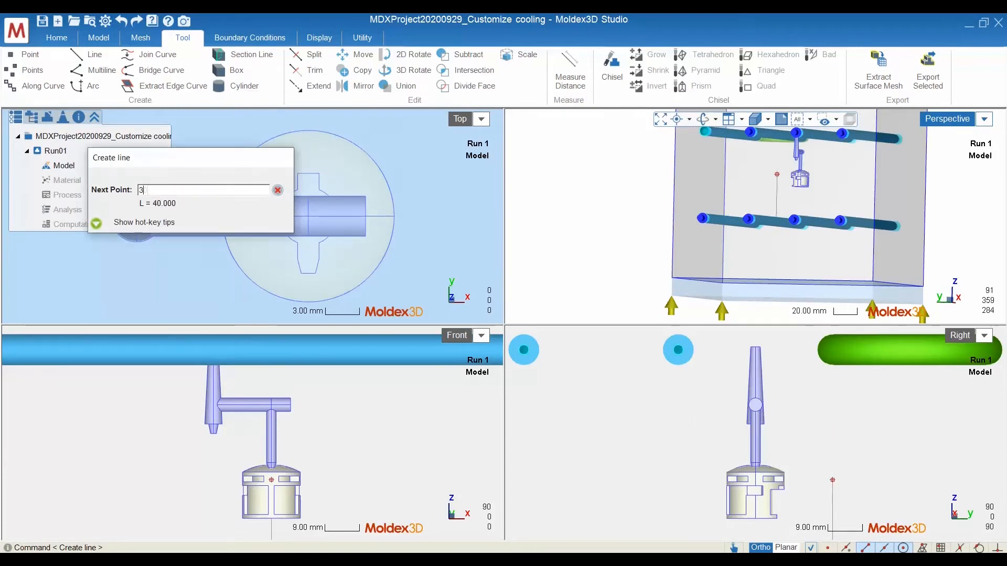
{"action": "type", "text": "30"}
{"action": "key", "text": "Return"}
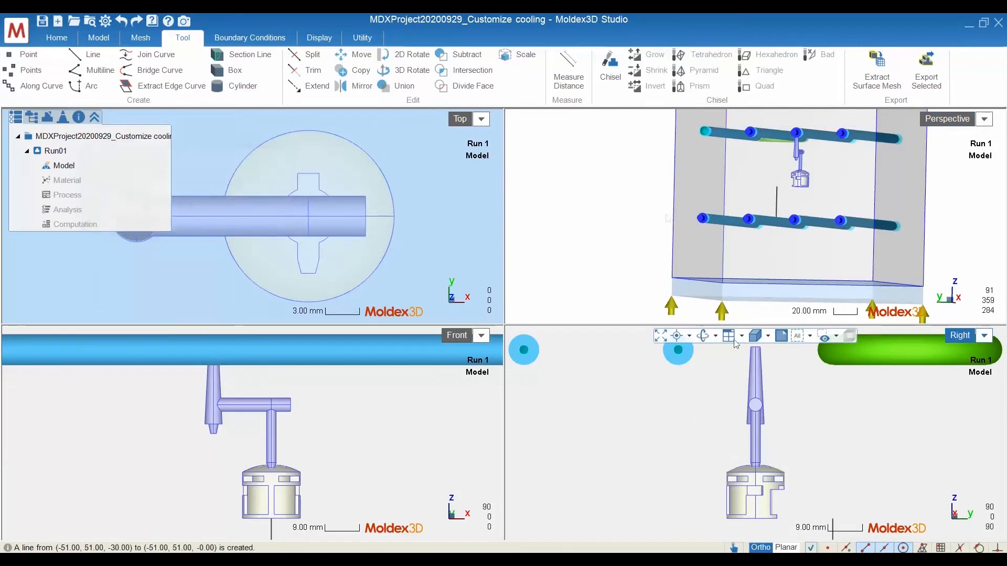
Draw a 30 mm line straight up in Z from the midpoint of the third lower channel from the positive Y side.
{"action": "mouse_move", "coordinate": [783, 259]}
{"action": "right_mouse_down"}
{"action": "mouse_move", "coordinate": [778, 278]}
{"action": "mouse_move", "coordinate": [804, 275]}
{"action": "right_mouse_up"}
{"action": "right_click_drag", "start_coordinate": [815, 239], "coordinate": [791, 251]}
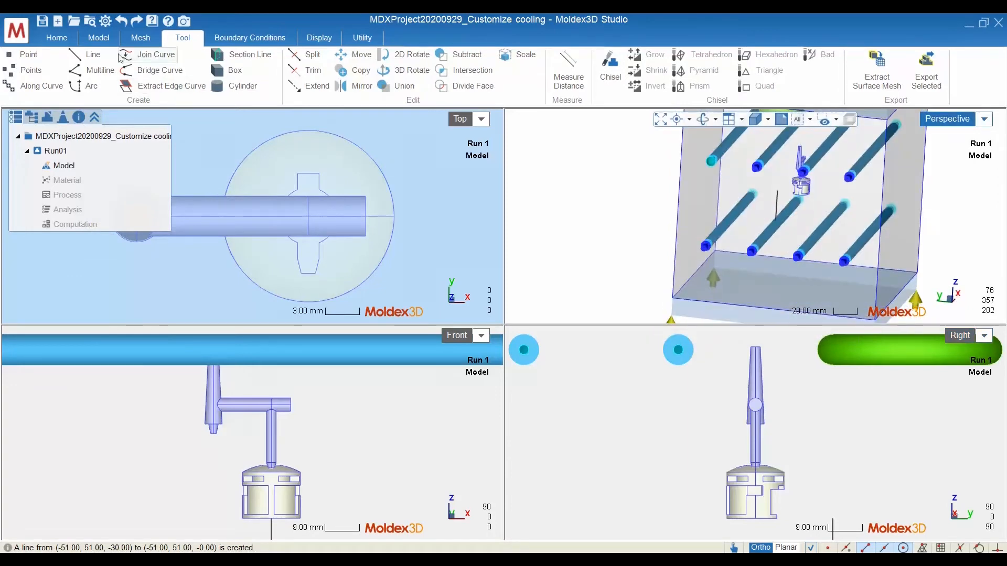
{"action": "left_click", "coordinate": [86, 55]}
{"action": "left_click", "coordinate": [822, 230]}
{"action": "type", "text": "30"}
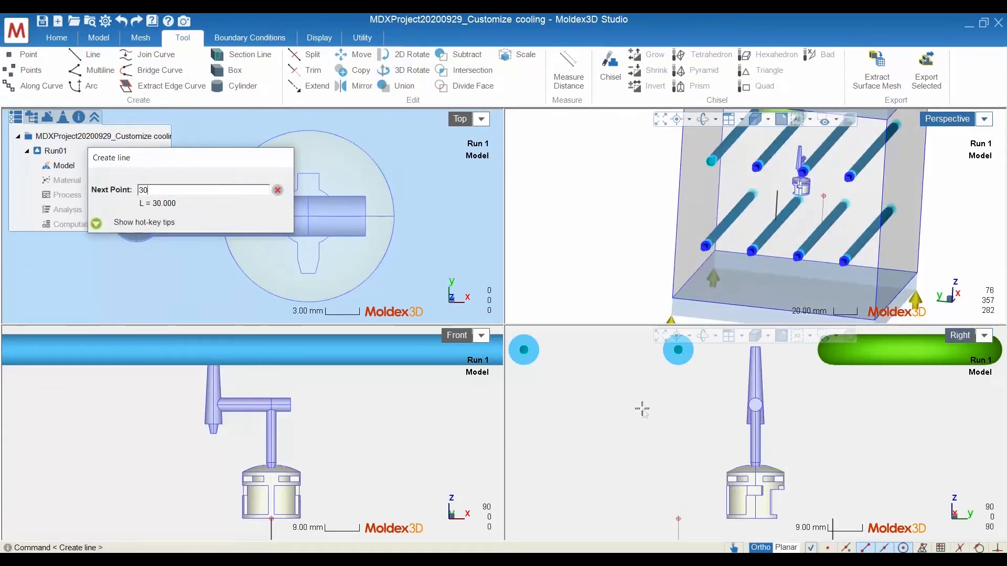
{"action": "key", "text": "Return"}
Assign both vertical lines above the two middle lower channels as cooling channels of type Baffle.
{"action": "double_click", "coordinate": [968, 117]}
{"action": "right_click_drag", "start_coordinate": [587, 263], "coordinate": [504, 323]}
{"action": "left_click", "coordinate": [546, 281]}
{"action": "left_click", "coordinate": [608, 307]}
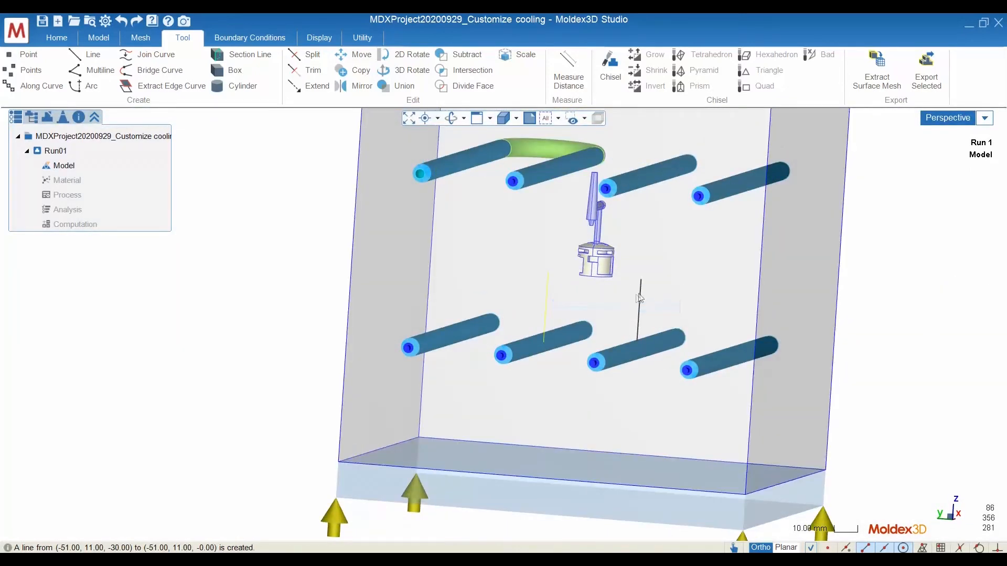
{"action": "left_click", "coordinate": [640, 295]}
{"action": "left_click", "coordinate": [664, 316]}
{"action": "left_click", "coordinate": [99, 37]}
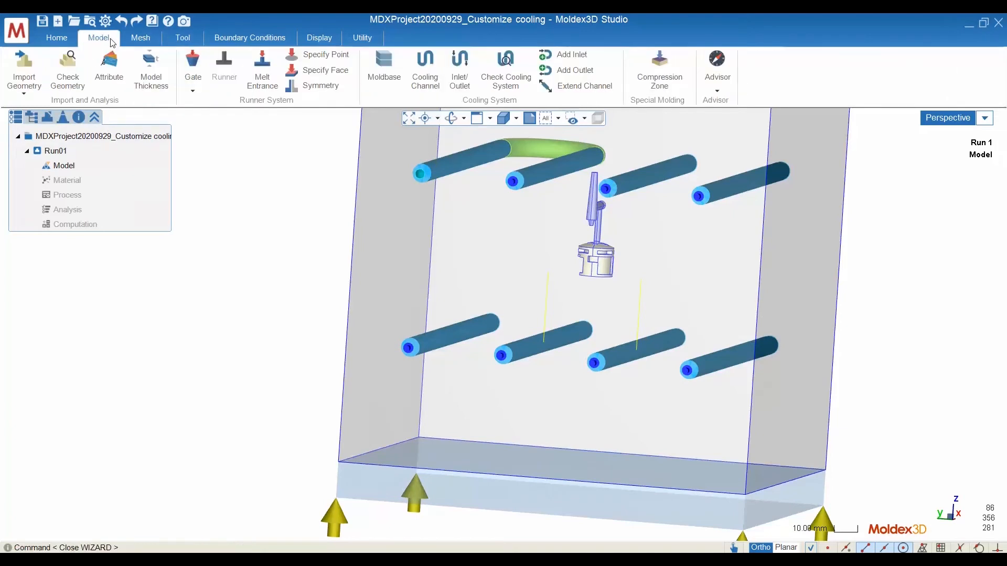
{"action": "left_click", "coordinate": [108, 68]}
{"action": "left_click", "coordinate": [116, 153]}
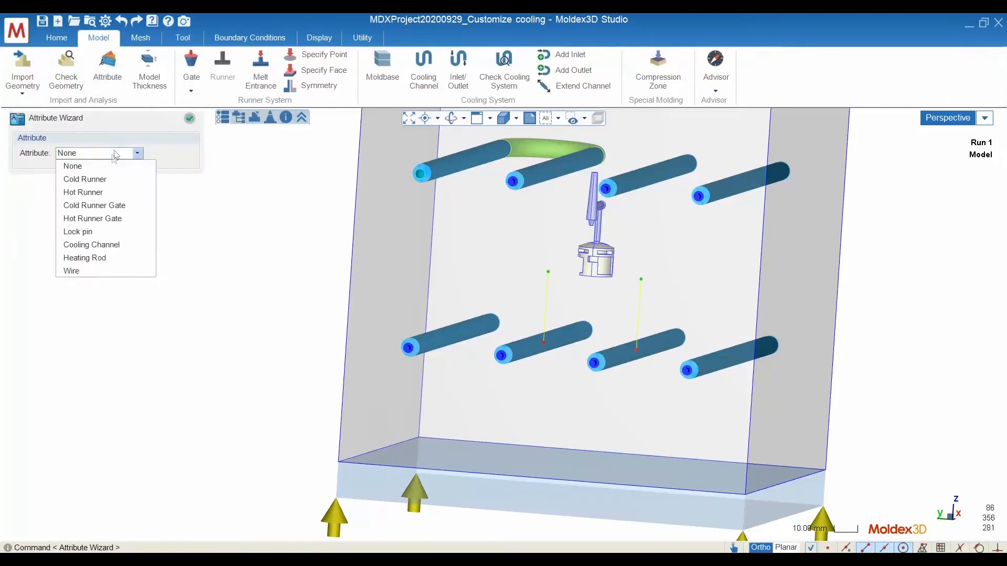
{"action": "left_click", "coordinate": [116, 245]}
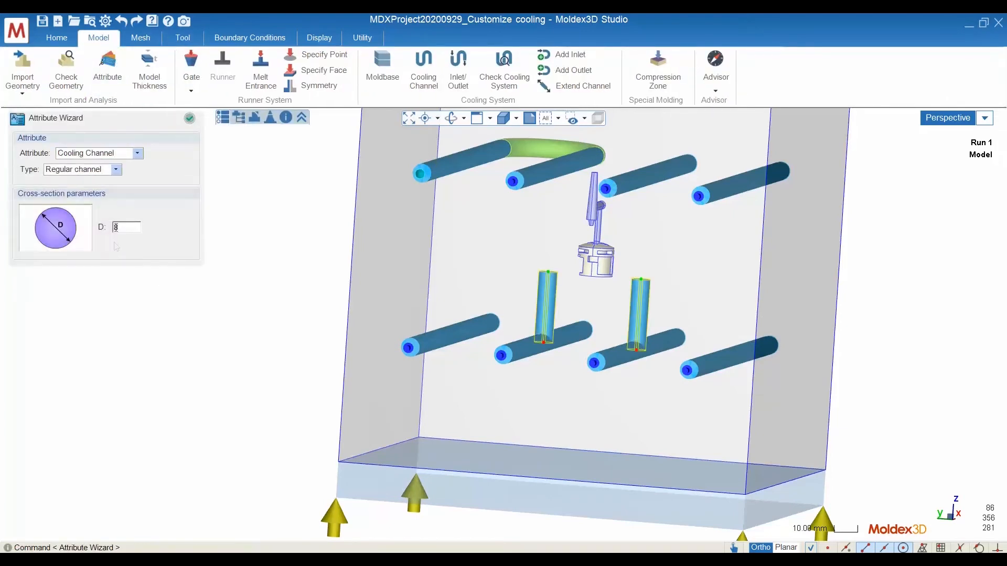
{"action": "left_click", "coordinate": [88, 169]}
{"action": "left_click", "coordinate": [101, 196]}
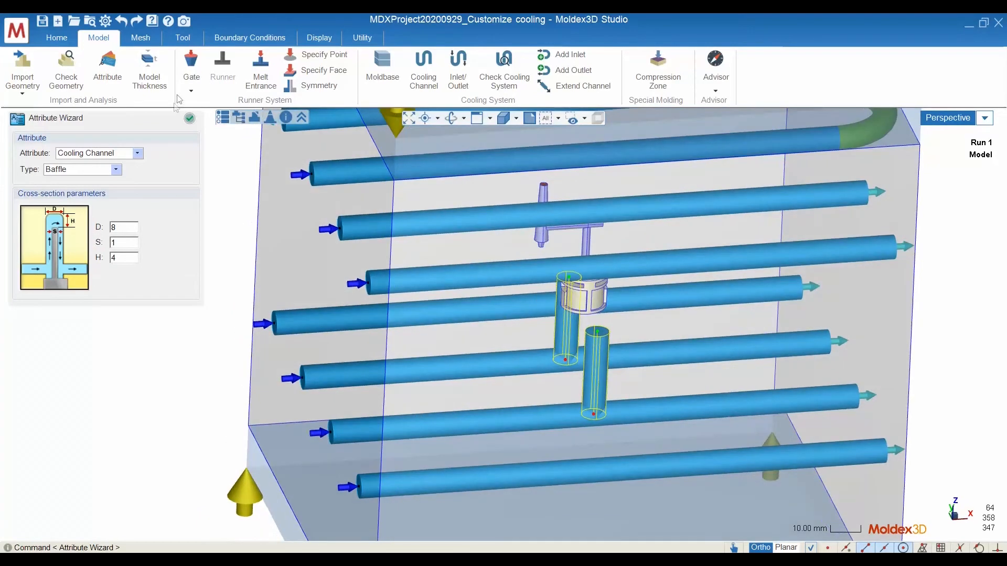
{"action": "left_click", "coordinate": [189, 118]}
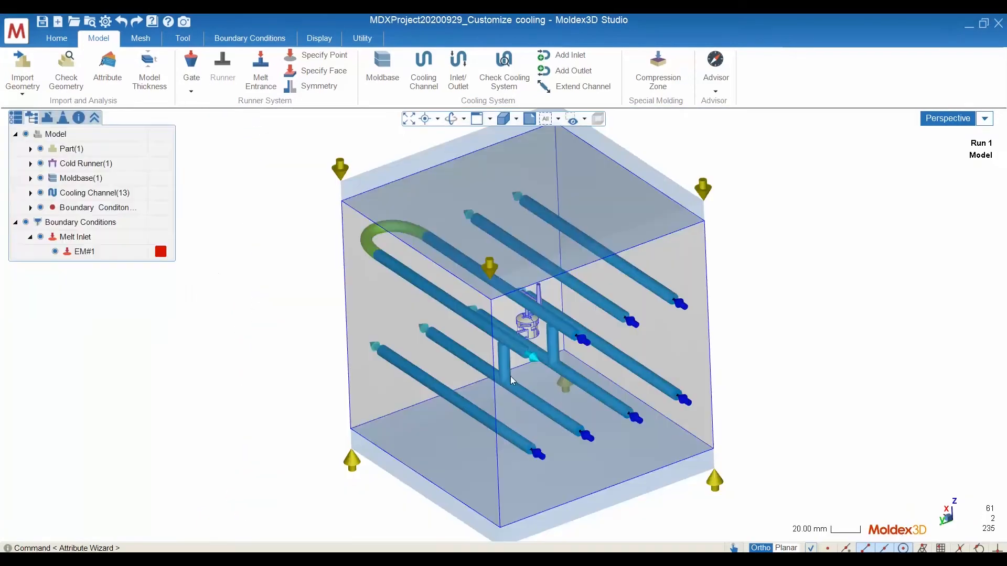
Move the outermost upper channel on the negative Y side about 19 mm toward its neighbouring channel, from its coolant outlet end.
{"action": "left_click", "coordinate": [186, 41]}
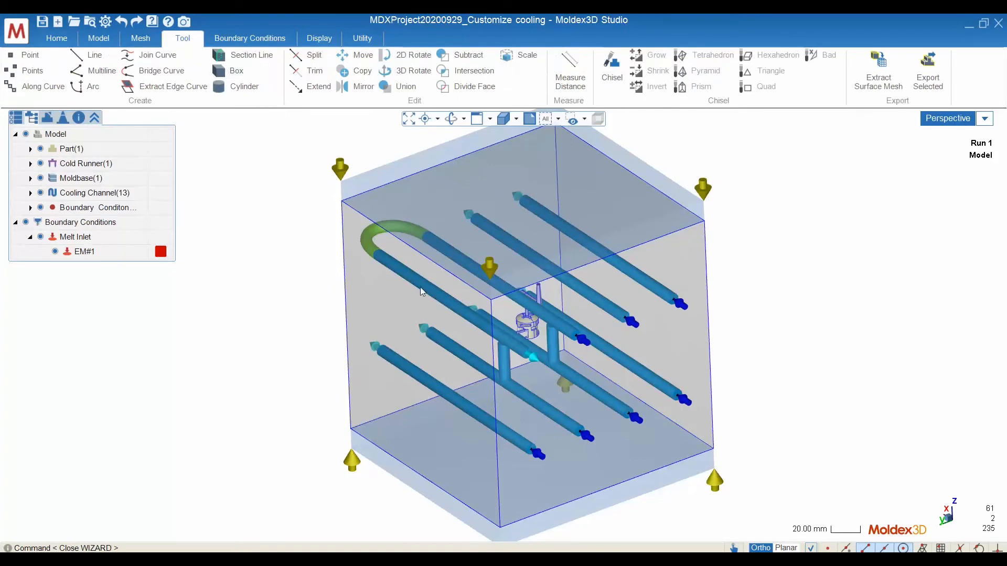
{"action": "mouse_move", "coordinate": [603, 398]}
{"action": "middle_mouse_down"}
{"action": "mouse_move", "coordinate": [595, 371]}
{"action": "mouse_move", "coordinate": [519, 342]}
{"action": "mouse_move", "coordinate": [511, 375]}
{"action": "mouse_move", "coordinate": [642, 287]}
{"action": "middle_mouse_up"}
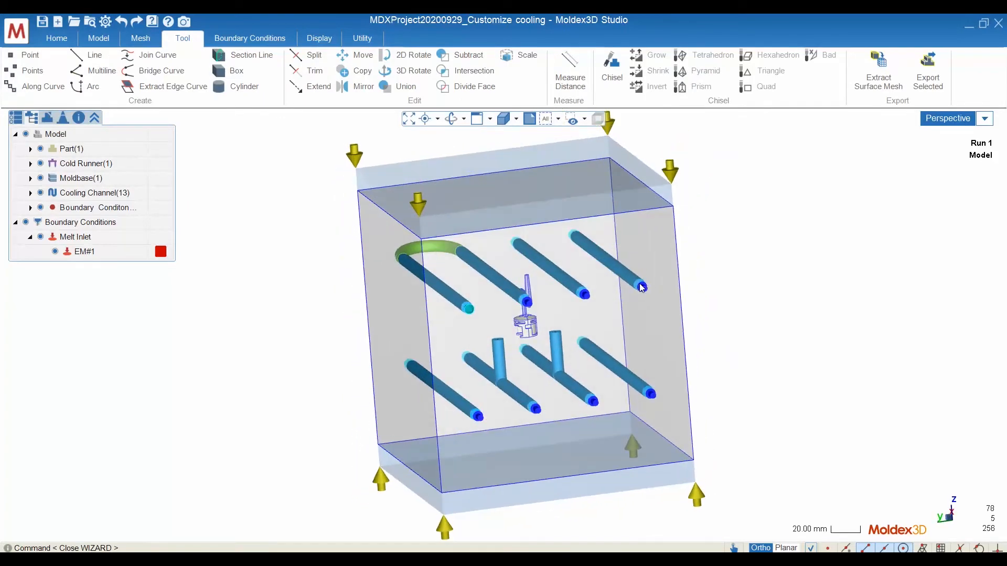
{"action": "right_click", "coordinate": [635, 285]}
{"action": "left_click", "coordinate": [692, 304]}
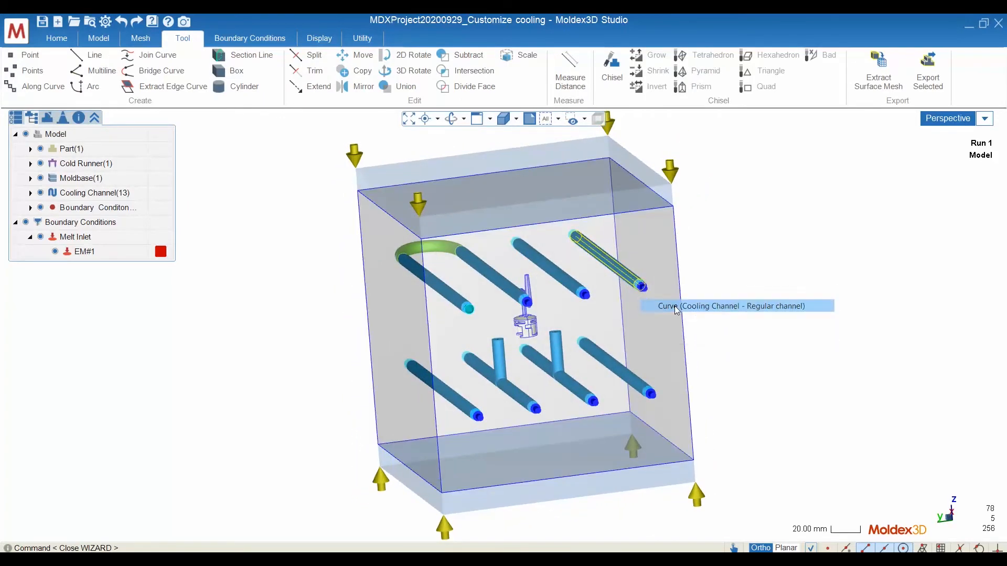
{"action": "left_click", "coordinate": [362, 54]}
{"action": "scroll", "coordinate": [642, 278], "scroll_direction": "up", "scroll_amount": 2}
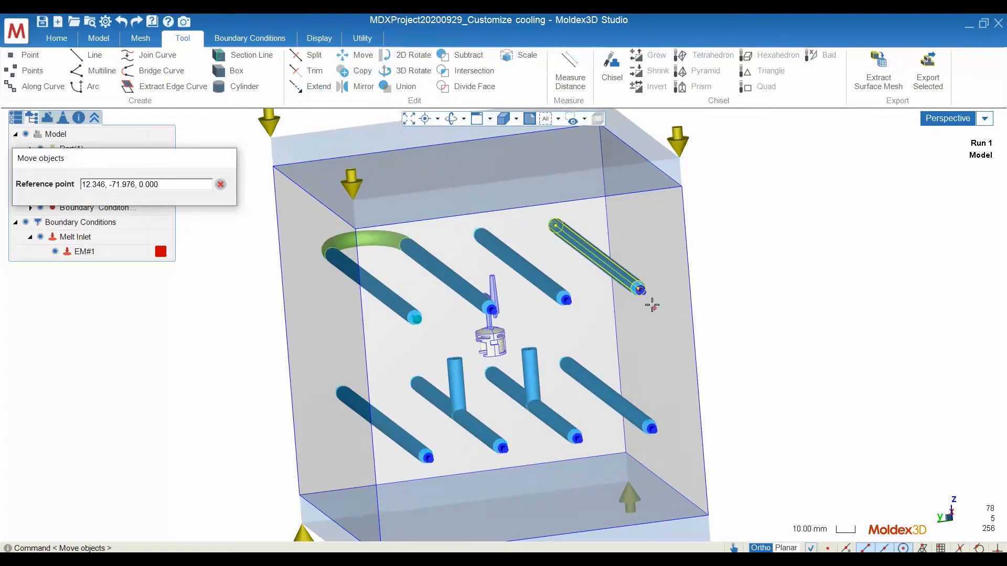
{"action": "left_click", "coordinate": [640, 289]}
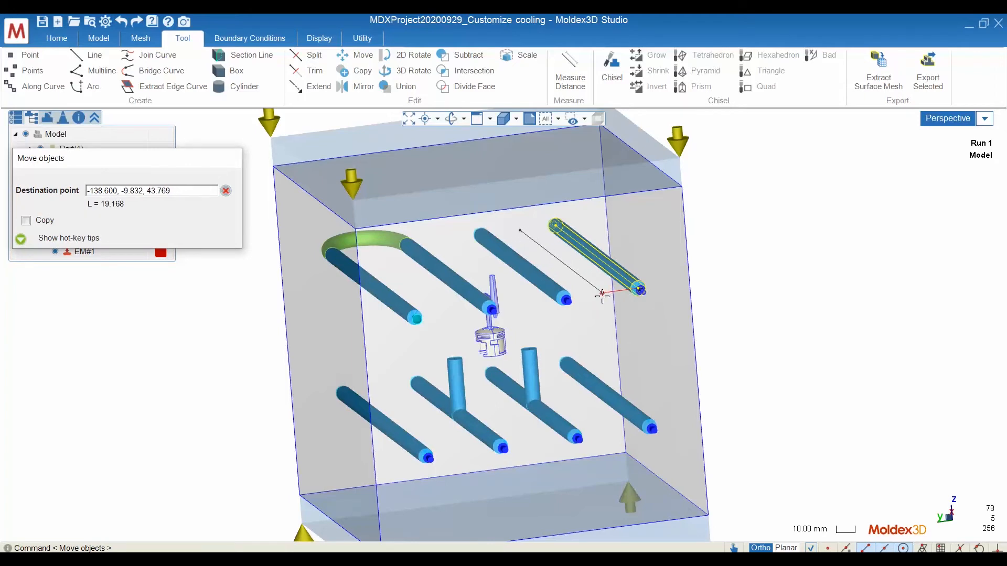
{"action": "left_click", "coordinate": [602, 297]}
{"action": "middle_click_drag", "start_coordinate": [674, 342], "coordinate": [612, 317]}
{"action": "middle_click_drag", "start_coordinate": [535, 244], "coordinate": [405, 137]}
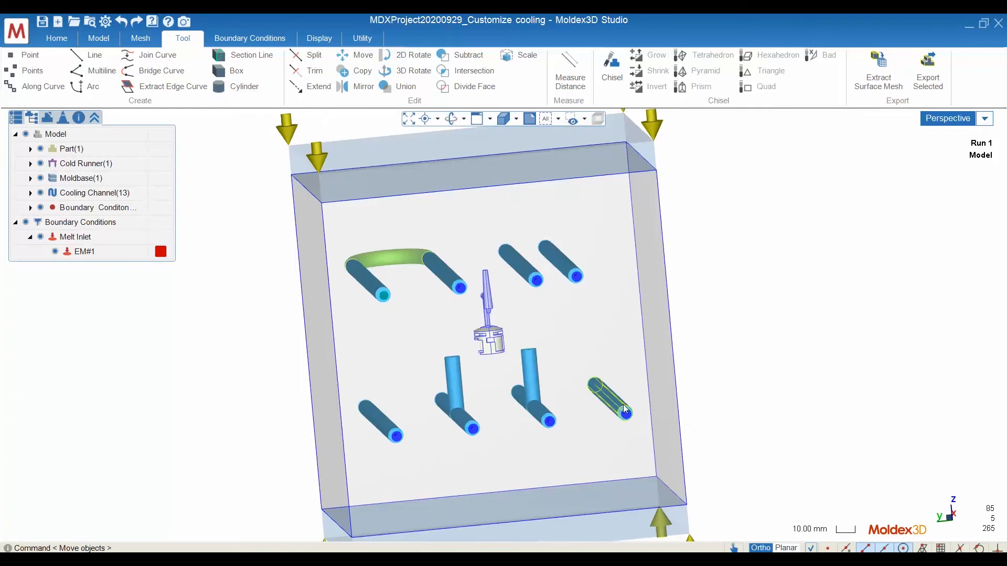
Copy the outermost lower channel on the negative Y side to a spot between the lower and upper channel rows, using the four-view layout.
{"action": "left_click", "coordinate": [358, 71]}
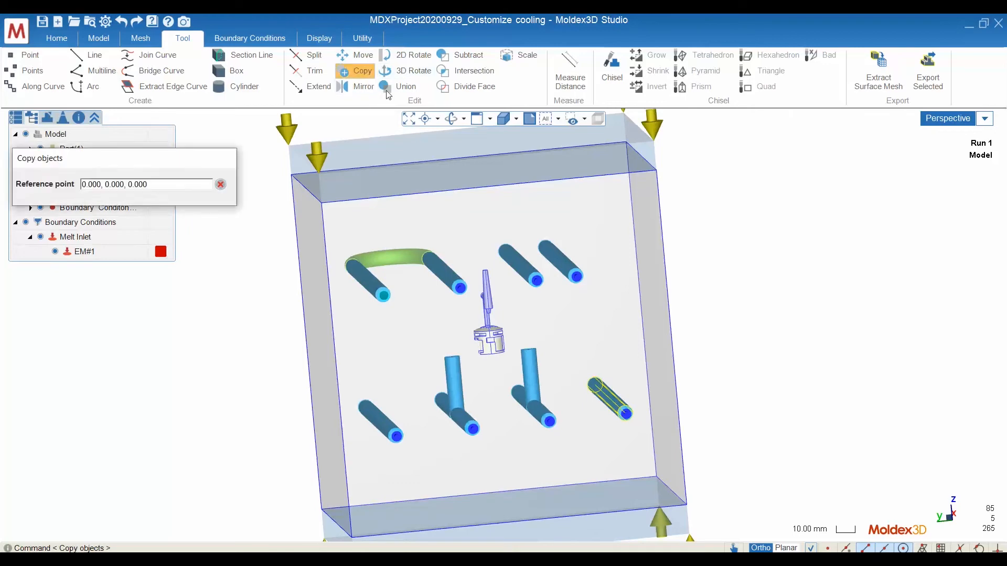
{"action": "left_click", "coordinate": [626, 415]}
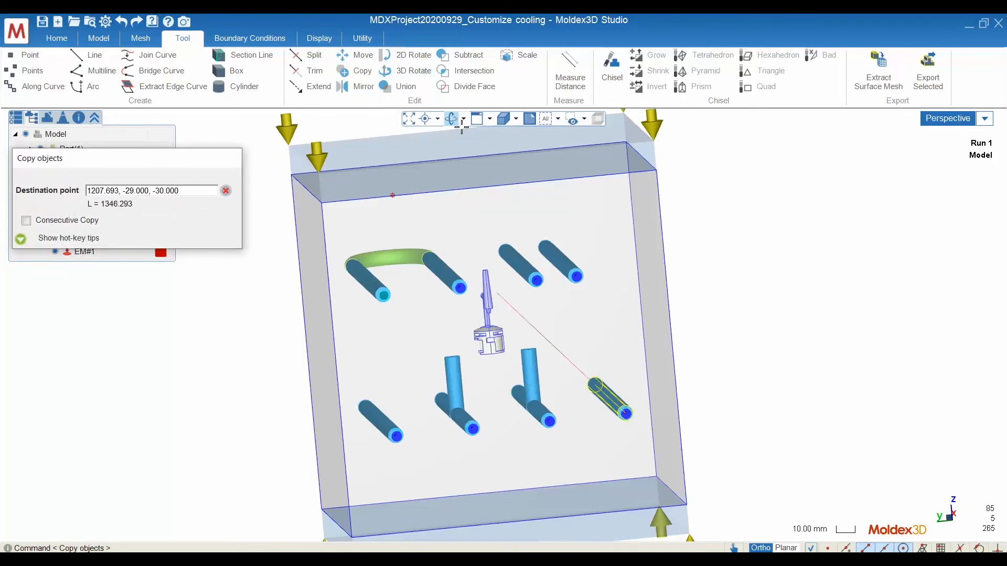
{"action": "left_click", "coordinate": [490, 120]}
{"action": "left_click", "coordinate": [478, 149]}
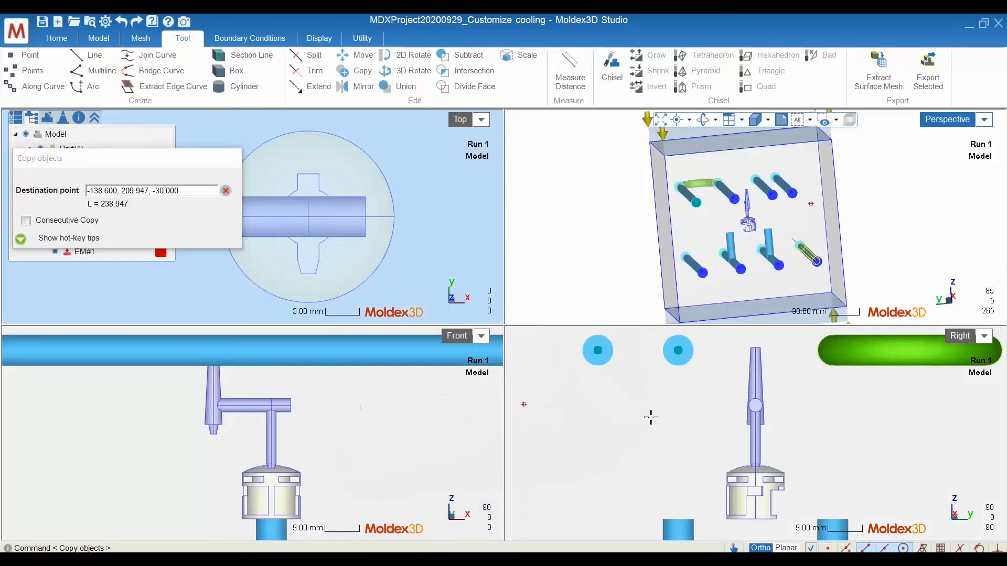
{"action": "left_click", "coordinate": [612, 463]}
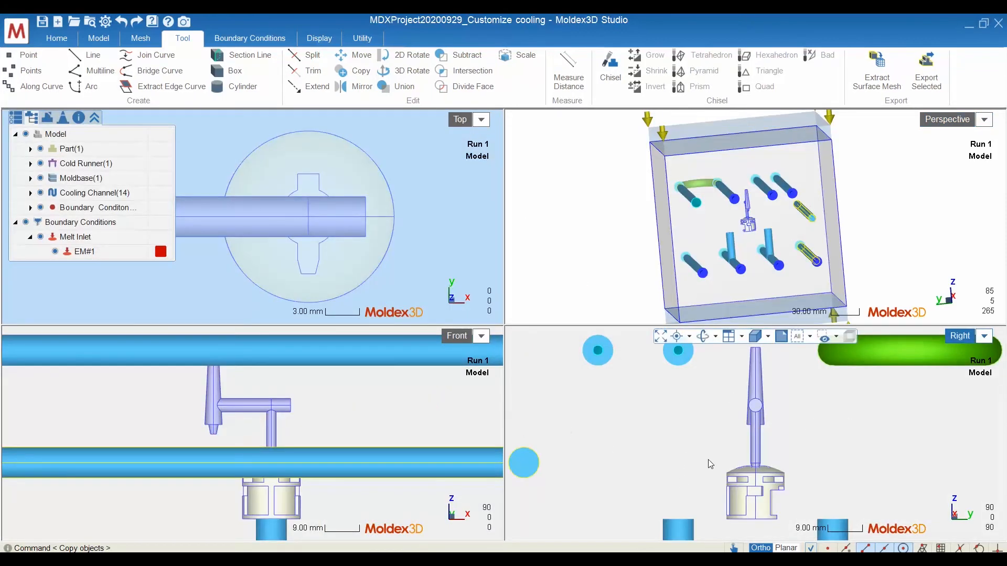
{"action": "double_click", "coordinate": [961, 129]}
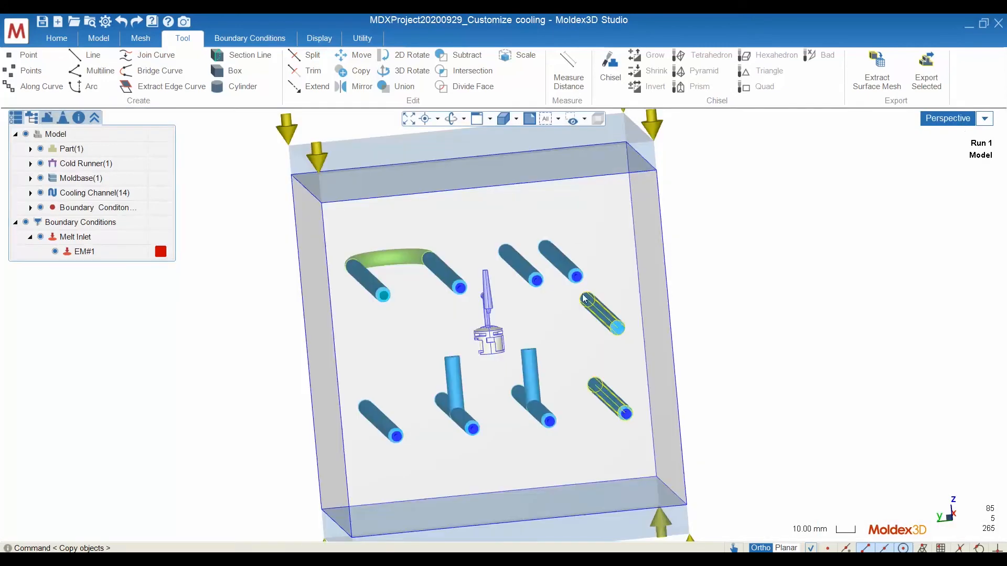
Undo the copy of the lower channel and the move of the upper channel.
{"action": "right_click_drag", "start_coordinate": [694, 352], "coordinate": [689, 403]}
{"action": "key", "text": "ctrl+z"}
{"action": "key", "text": "ctrl+z"}
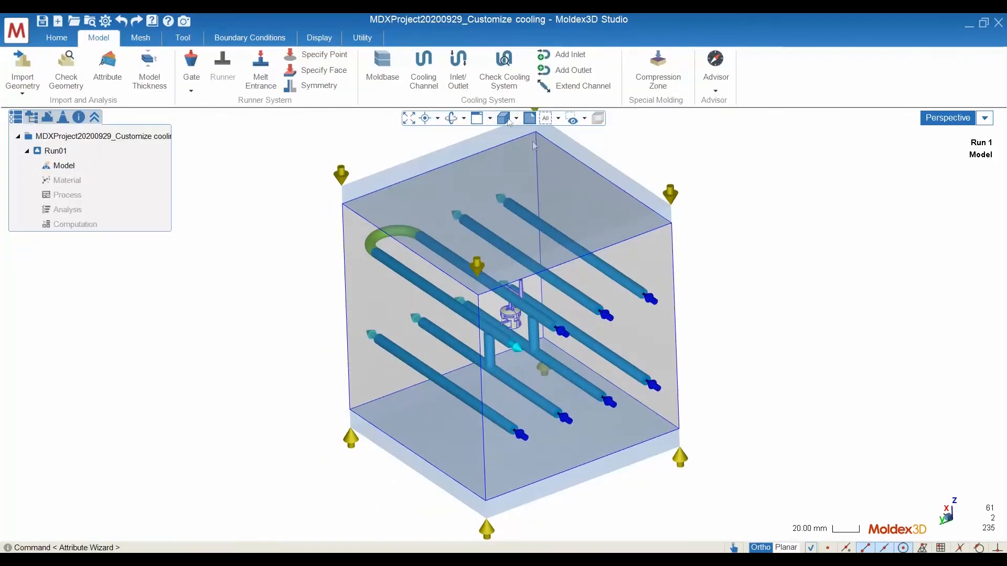
Run the cooling system check on the channel layout with the hose and baffles.
{"action": "left_click", "coordinate": [511, 76]}
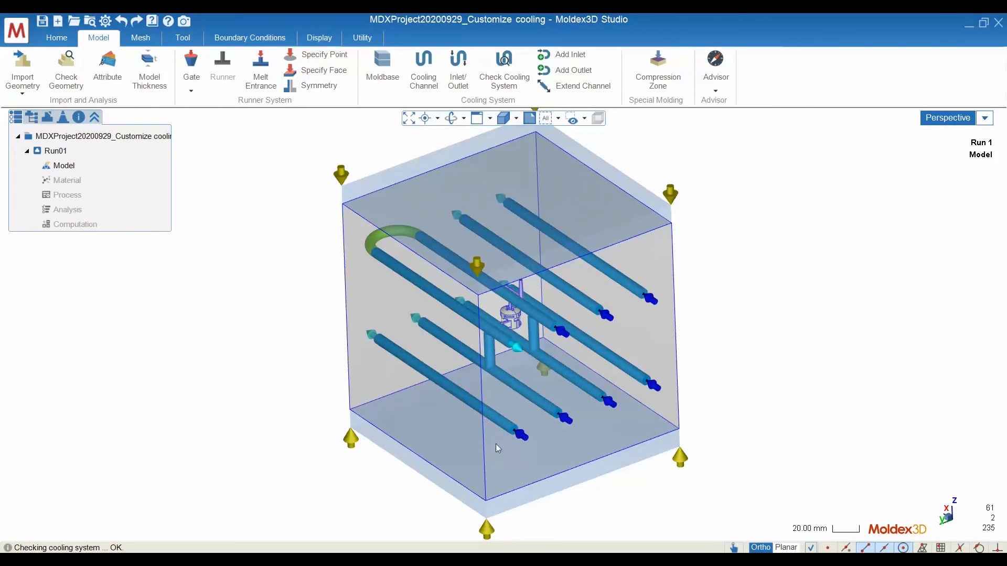
{"action": "mouse_move", "coordinate": [512, 296]}
{"action": "middle_mouse_down"}
{"action": "mouse_move", "coordinate": [520, 291]}
{"action": "mouse_move", "coordinate": [510, 297]}
{"action": "middle_mouse_up"}
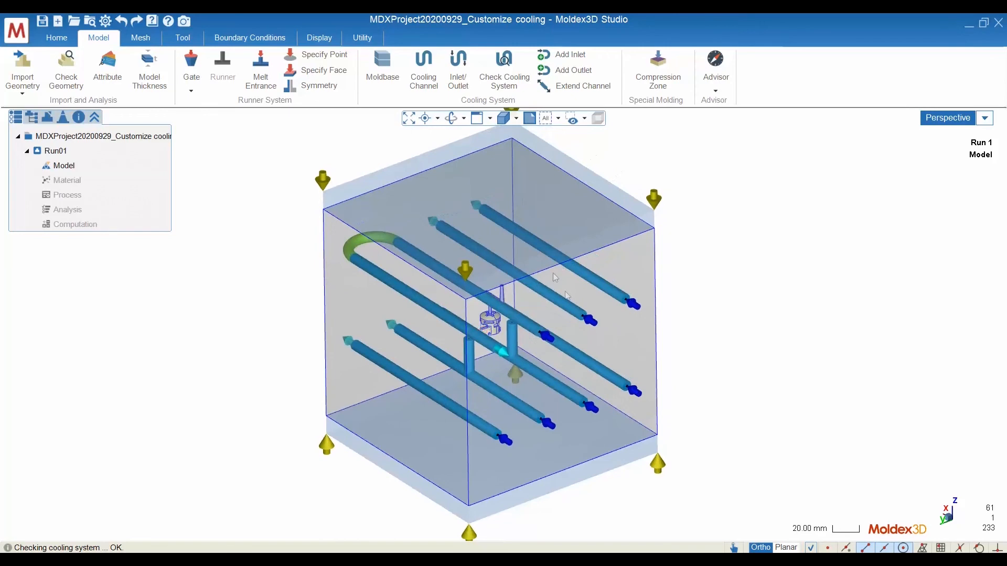